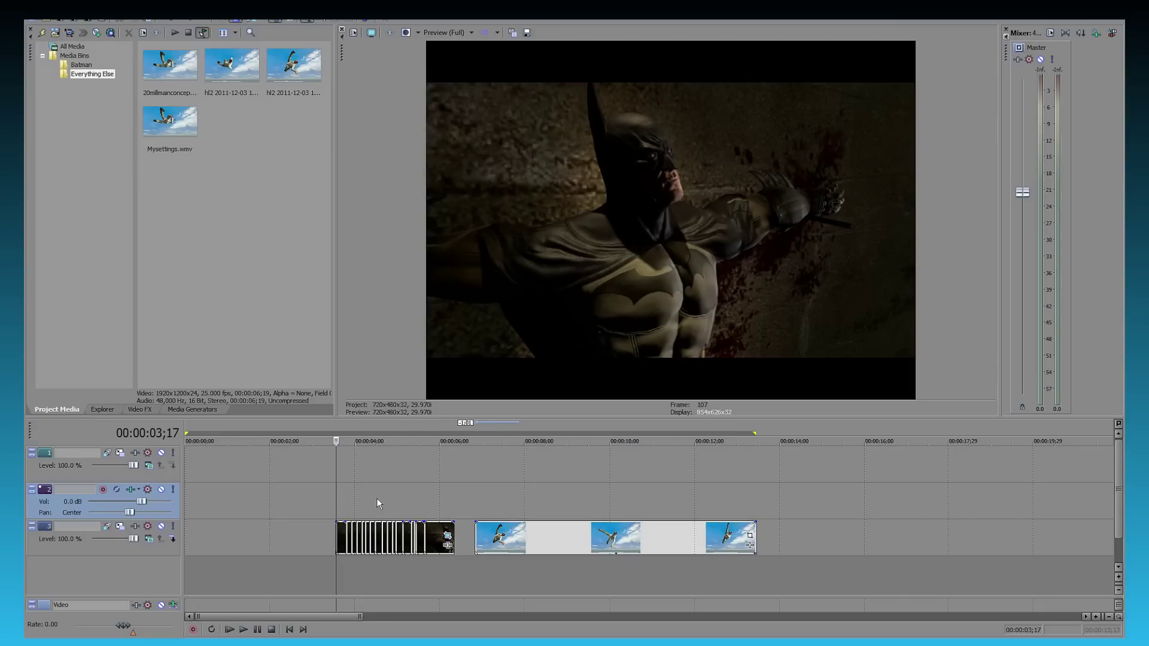
Play the timeline from the Batman clip, stop, and return the playhead to it.
left_click(256, 630)
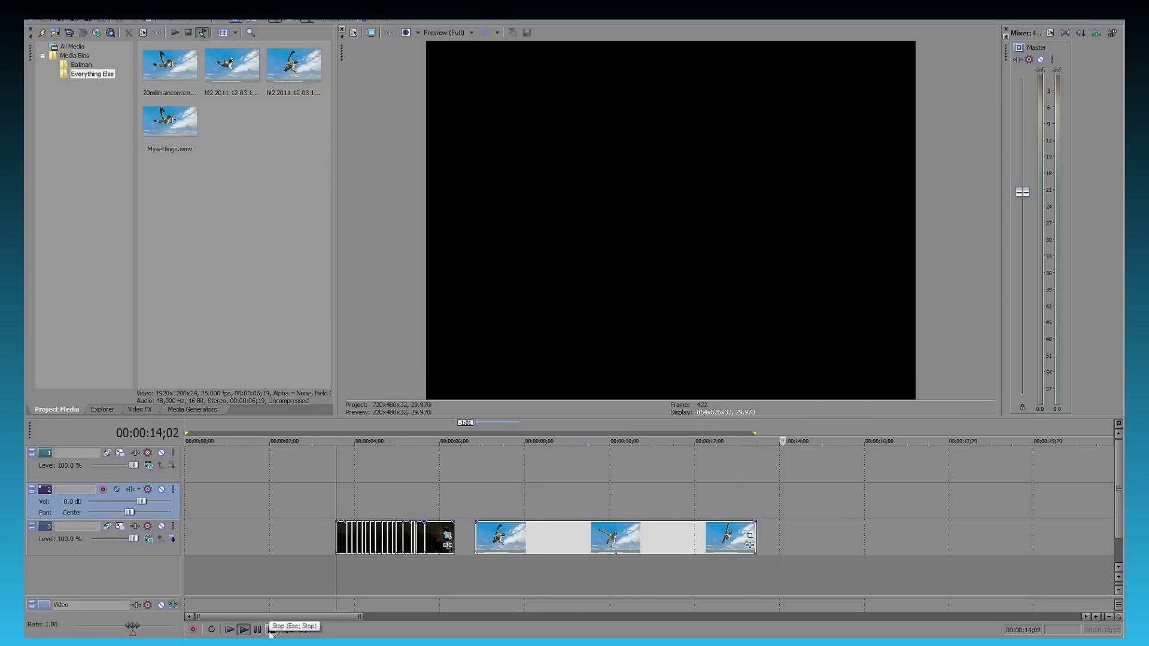
left_click(257, 630)
left_click(338, 501)
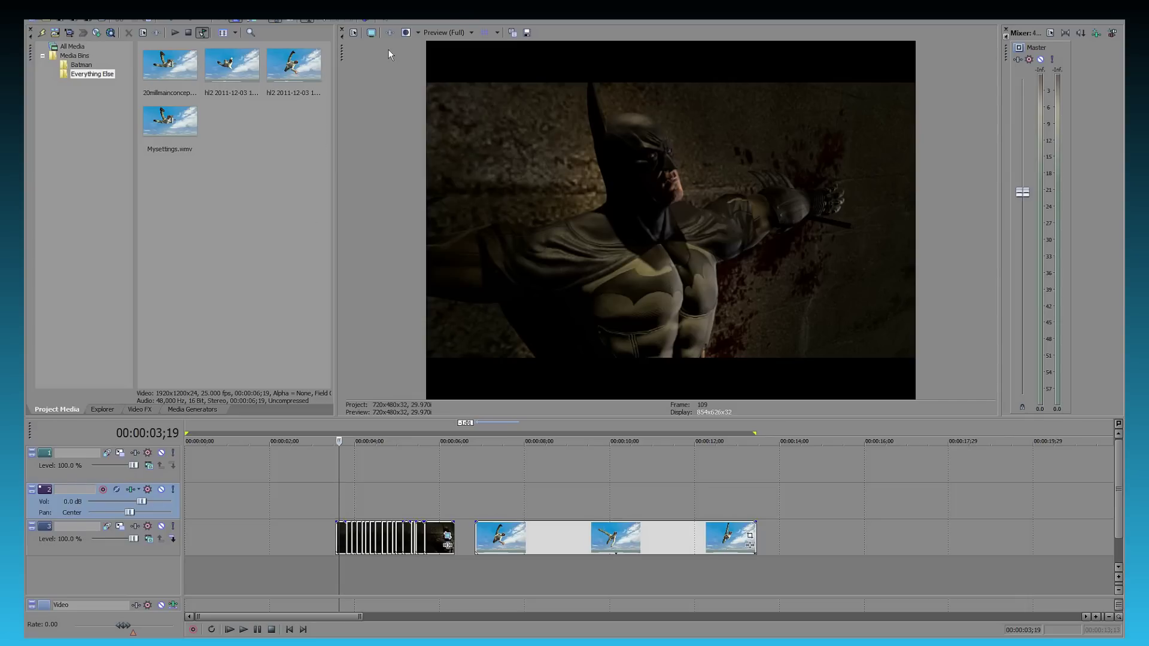
From the HDV 720-30p template, set project video to 1920x1080, progressive, 25.000 fps (PAL).
left_click(354, 33)
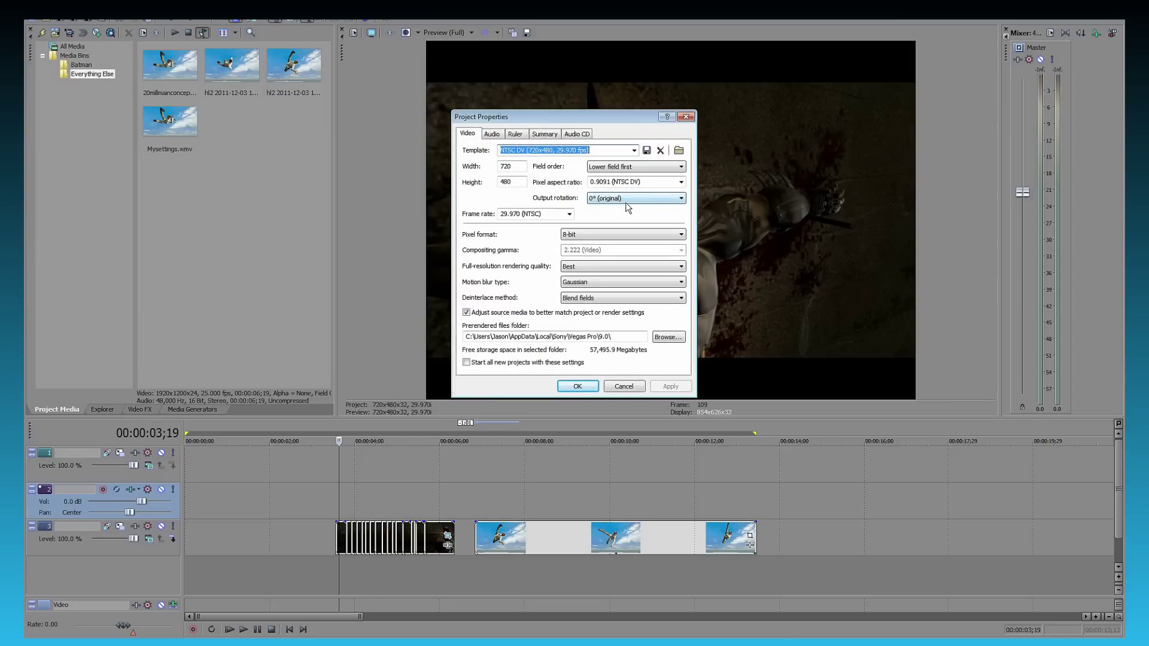
left_click(634, 150)
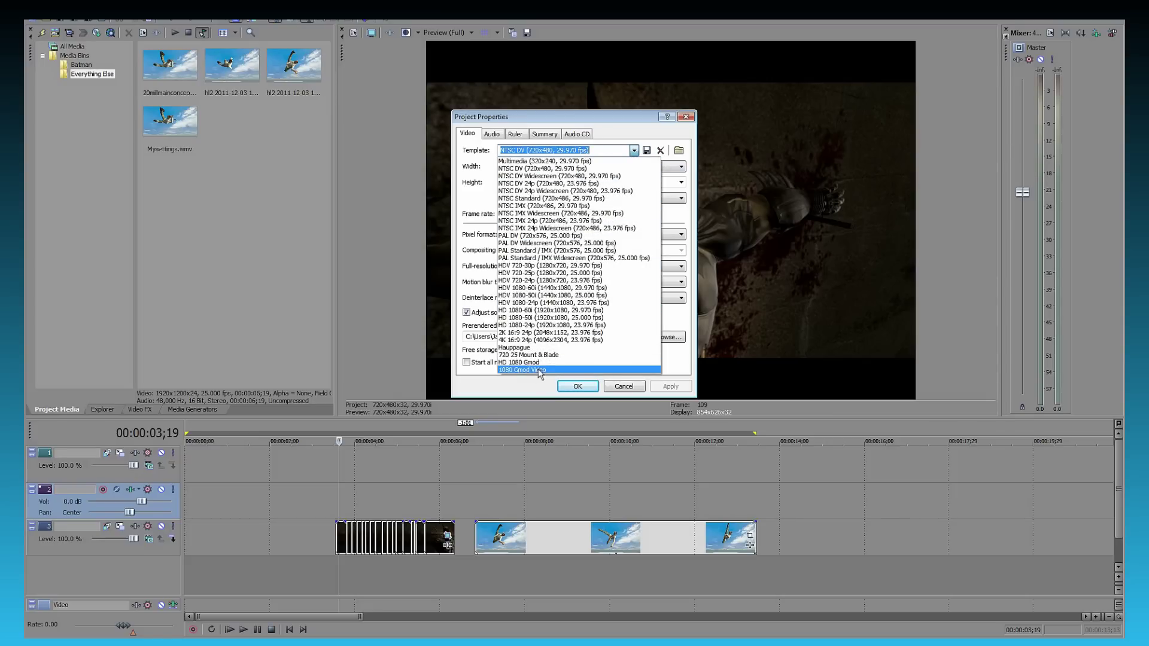
left_click(553, 267)
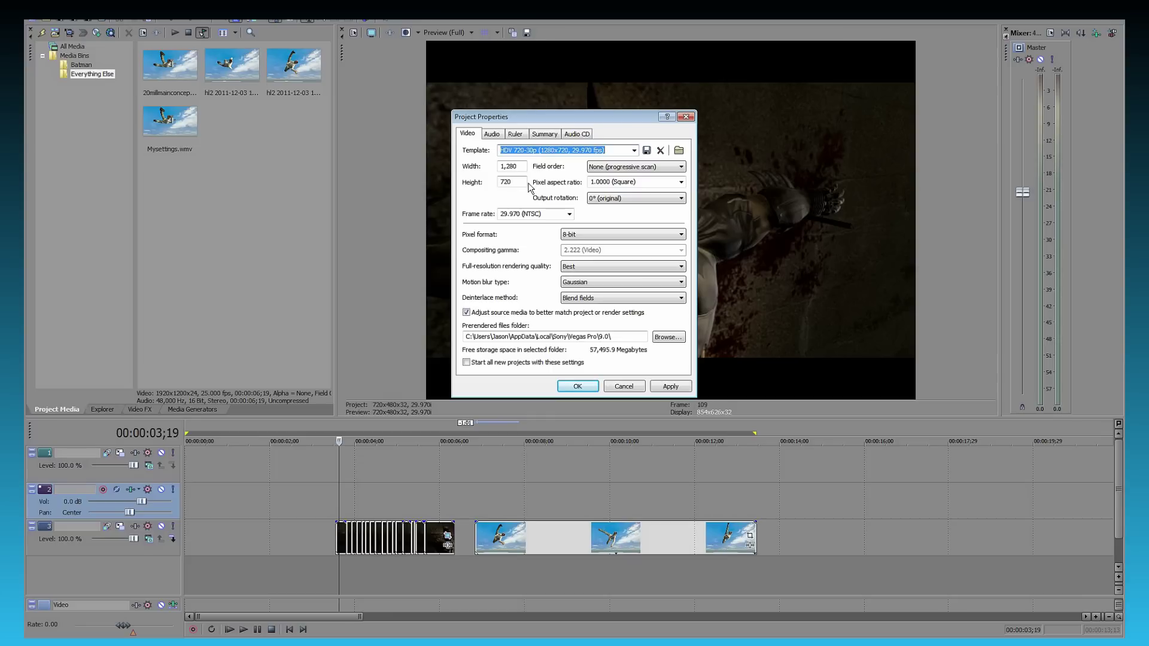
double_click(511, 166)
type("19")
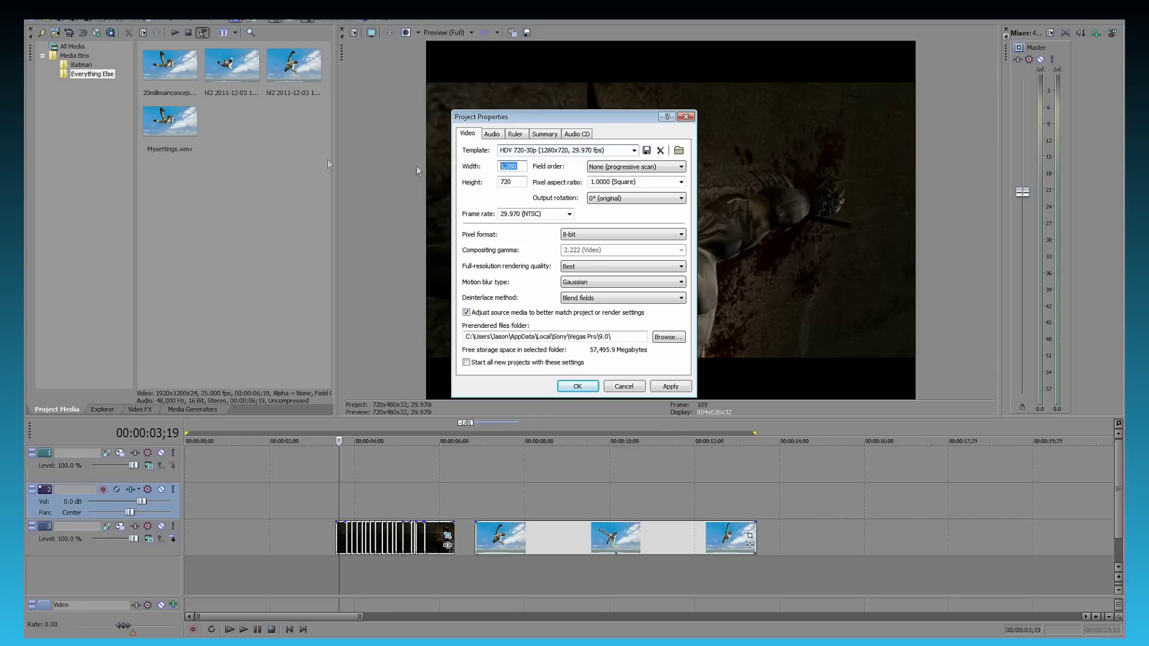
type("20")
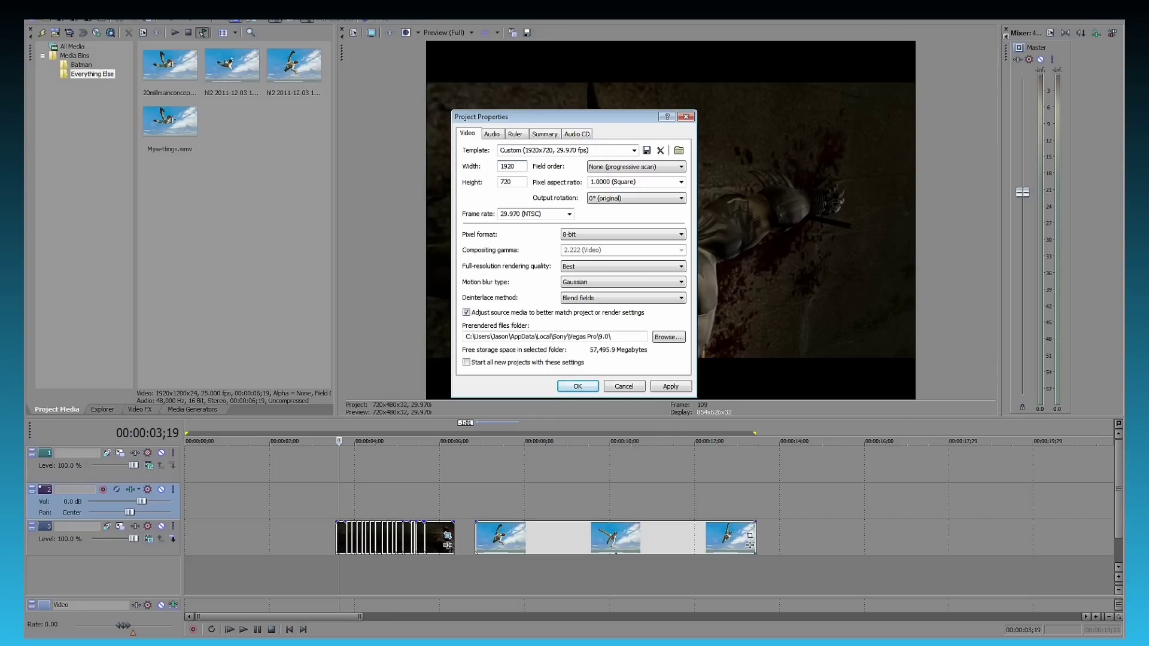
key("Tab")
type("1080")
left_click(611, 168)
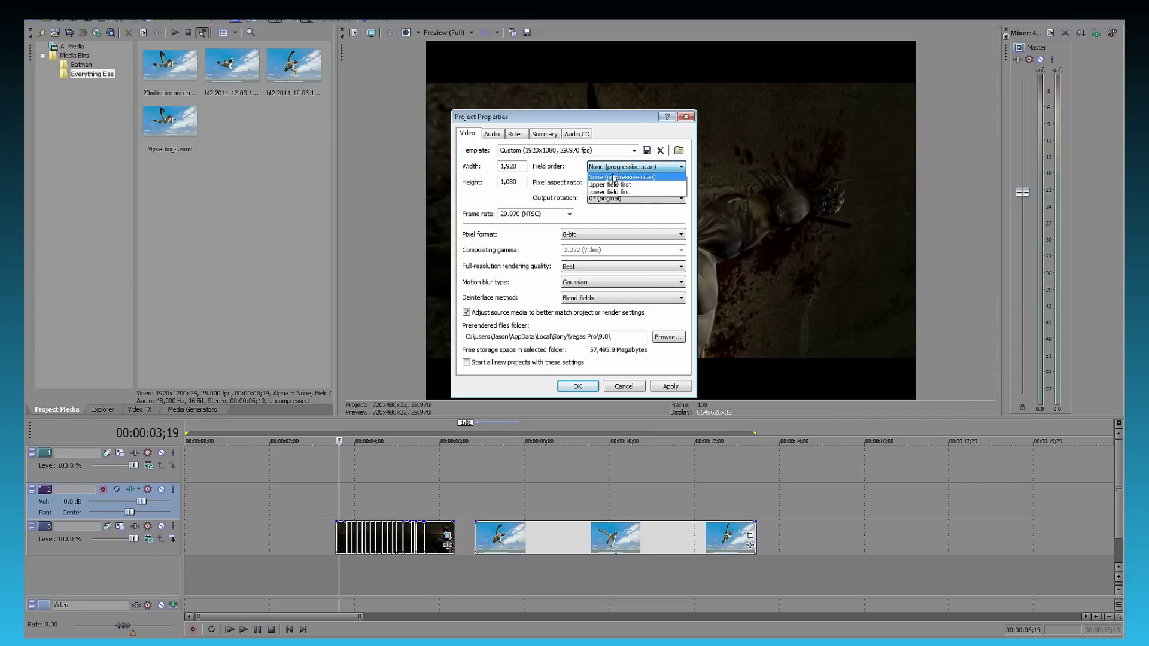
left_click(614, 178)
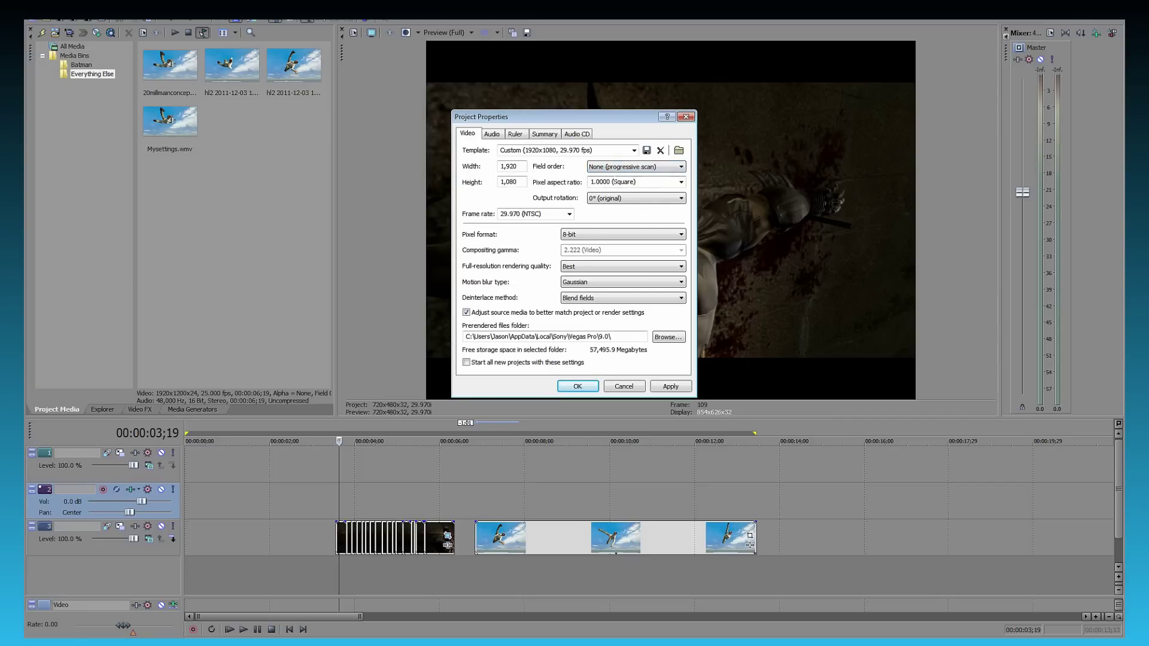
left_click(568, 214)
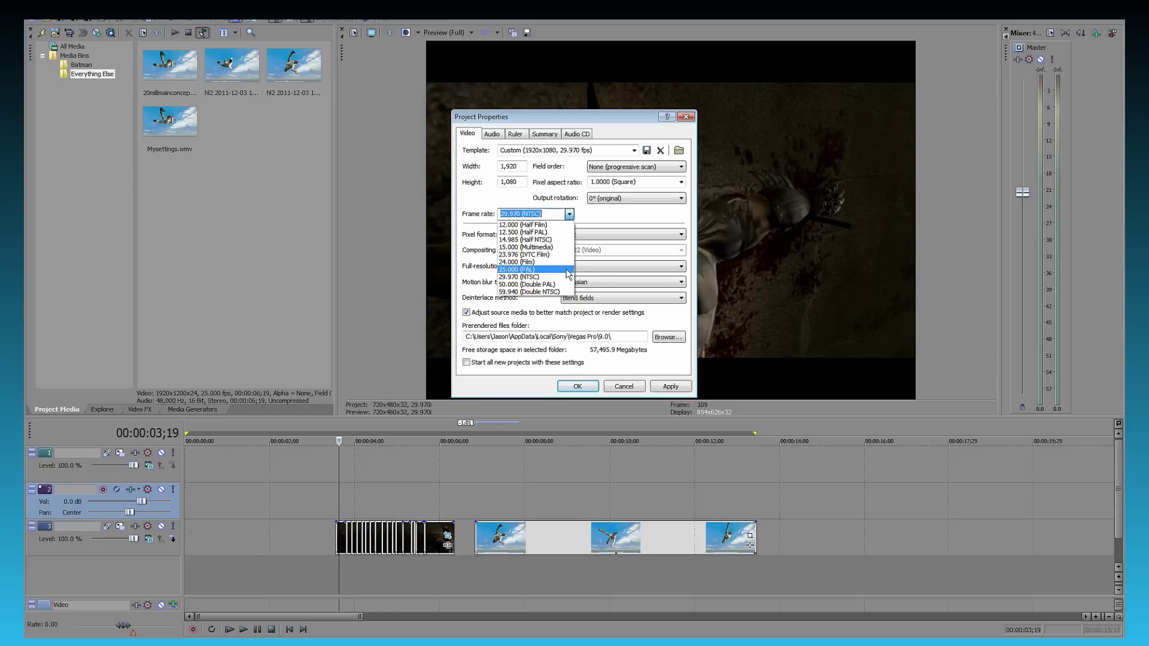
left_click(567, 269)
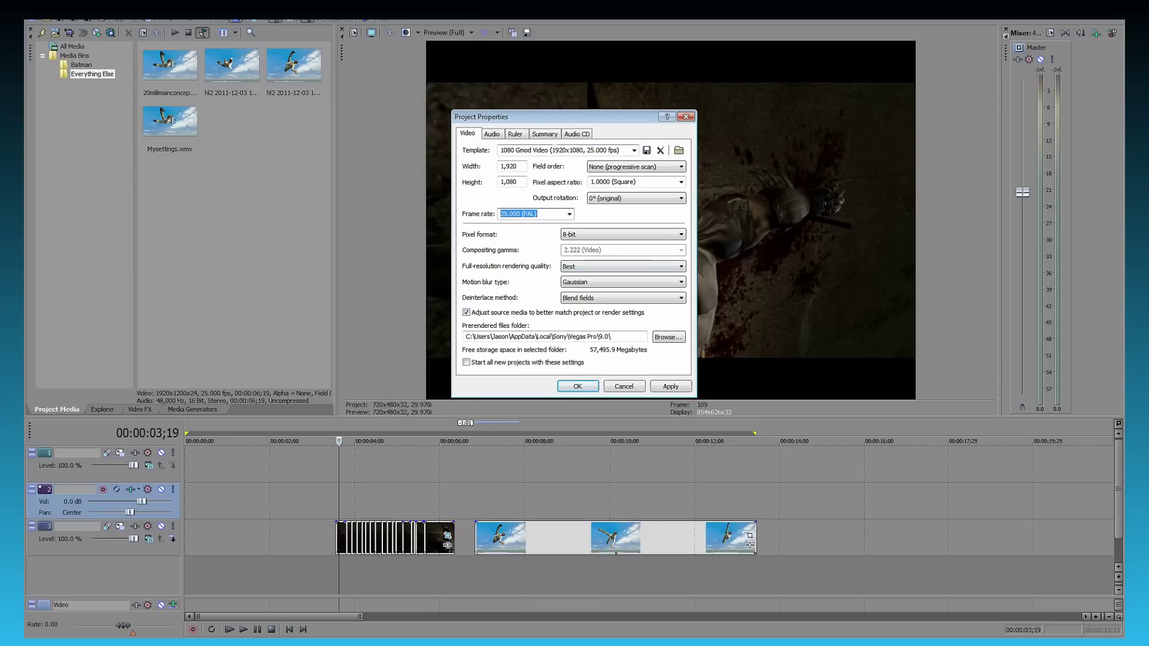
left_click(583, 385)
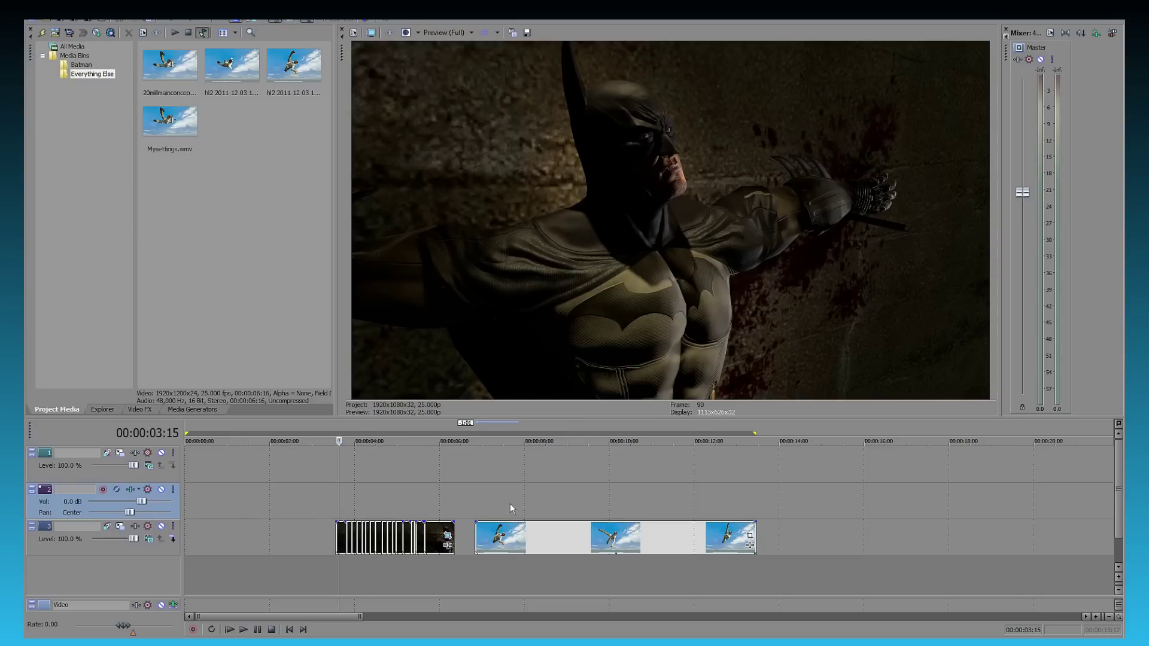
Review the widescreen clips, pausing on the falling man and parking the playhead at 00:00:08:09.
left_click(385, 497)
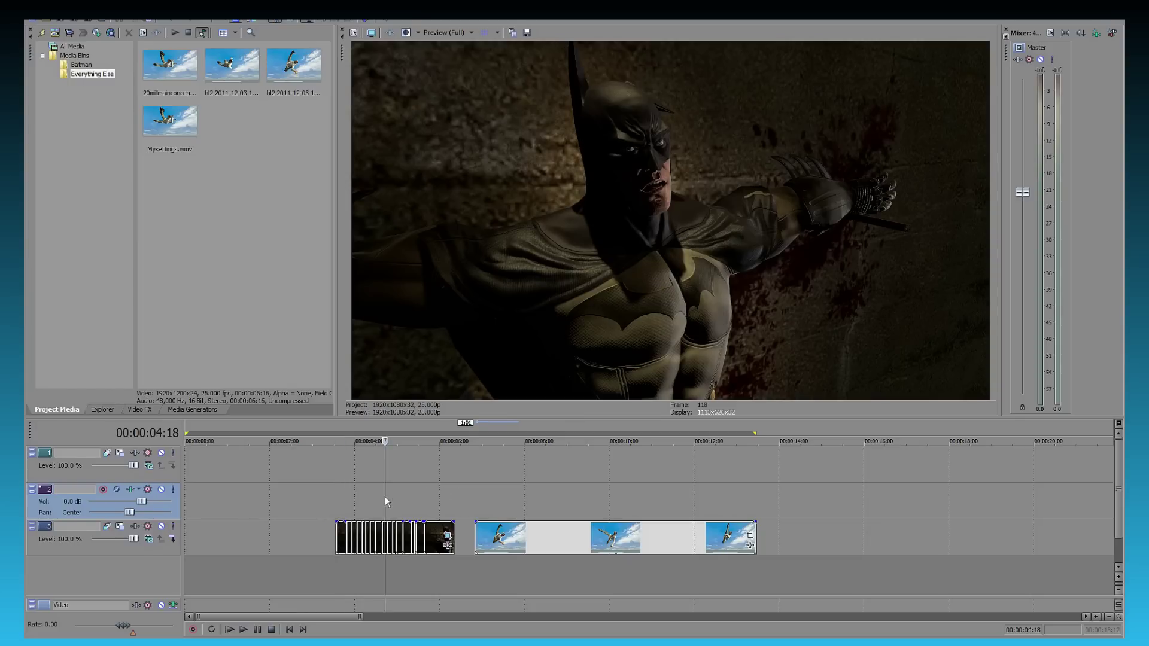
left_click(337, 498)
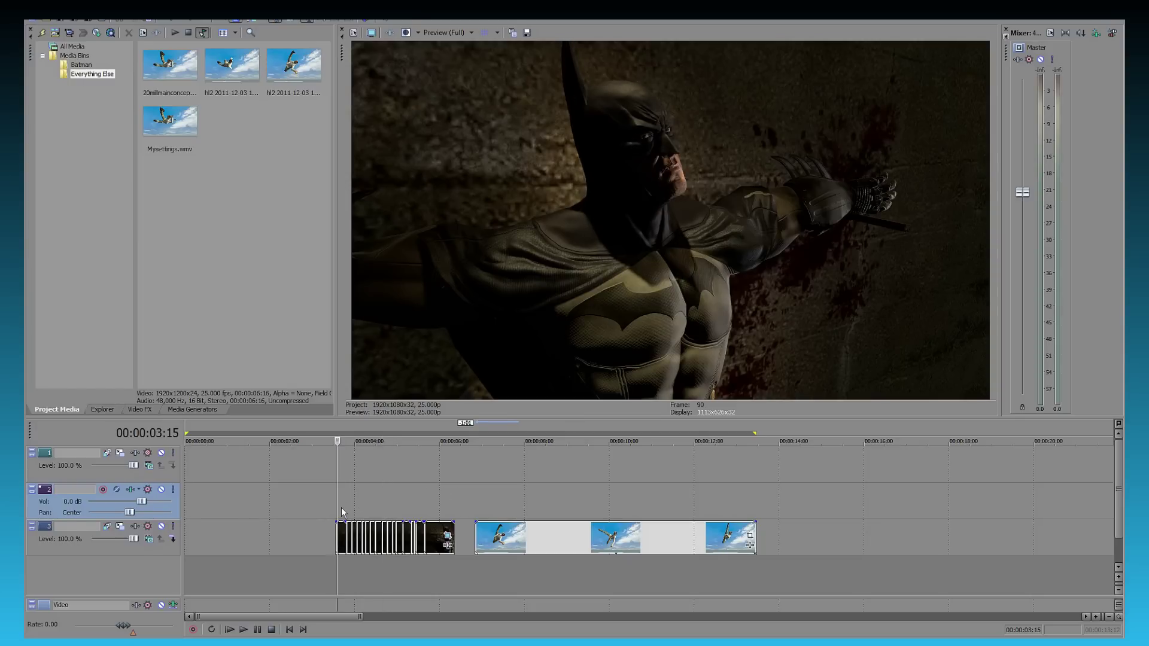
left_click(244, 629)
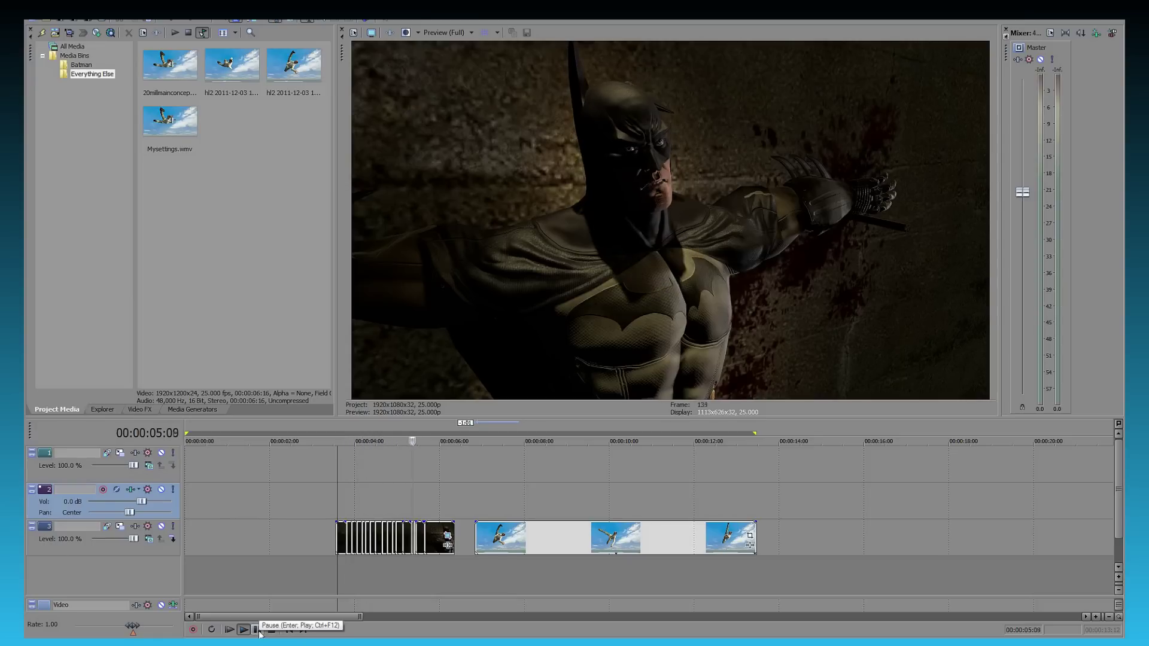
left_click(258, 631)
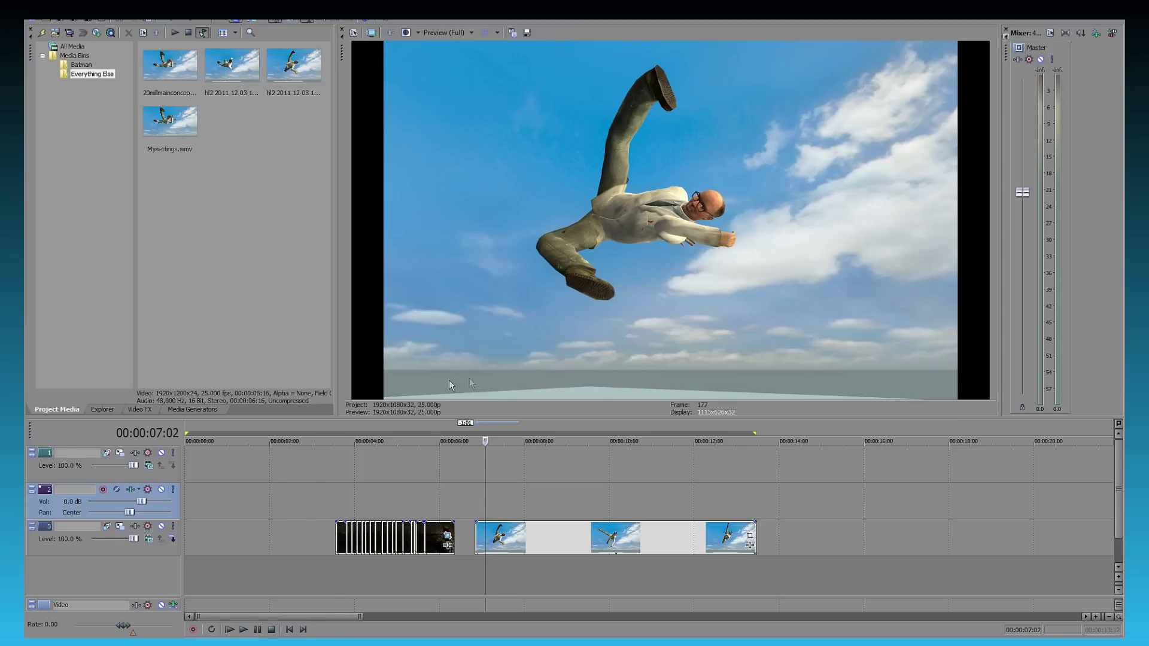
left_click(540, 506)
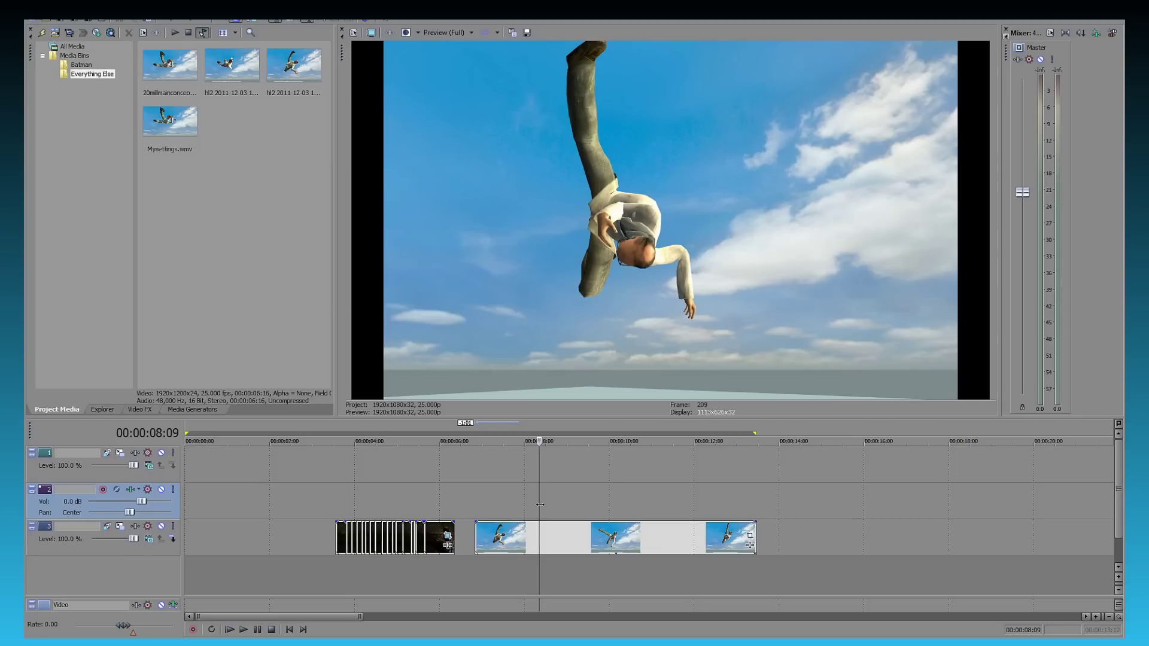
Set the preview quality to Best (Full).
left_click(444, 33)
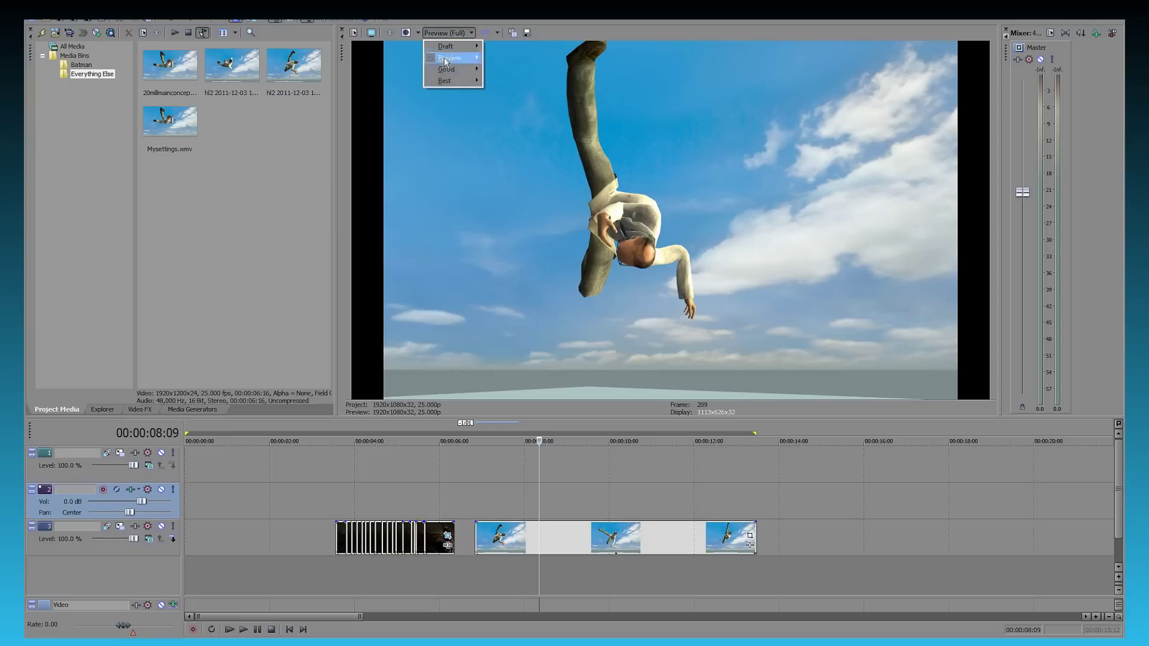
mouse_move(454, 81)
left_click(502, 92)
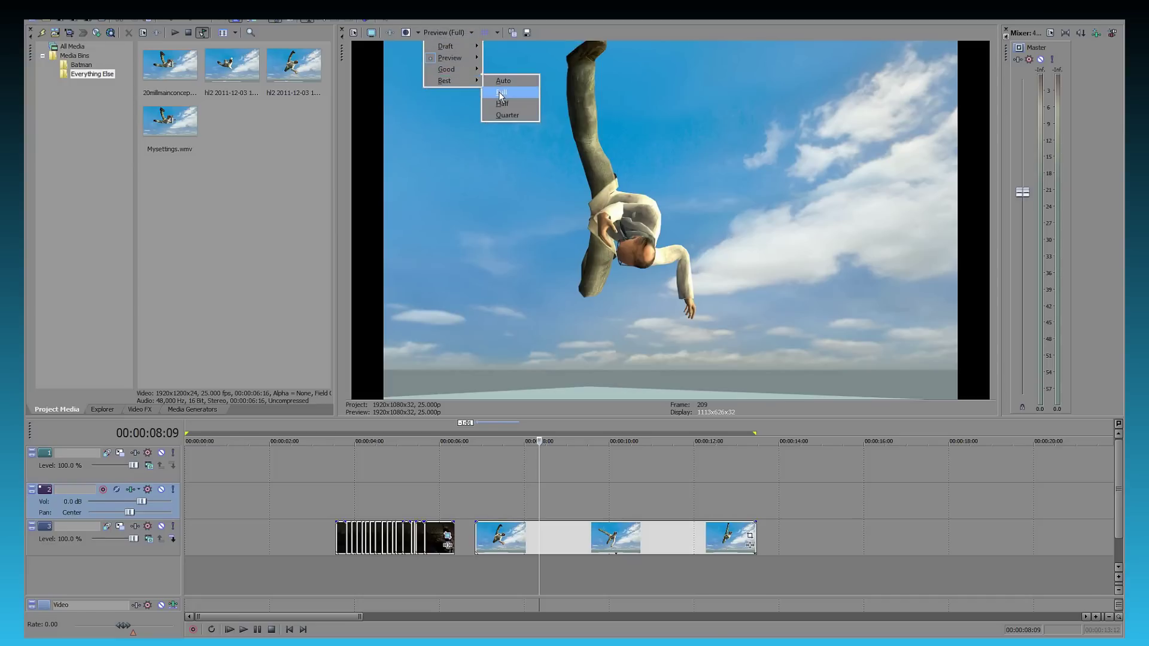
Switch the project frame rate to 29.970 (NTSC).
left_click(353, 34)
left_click(569, 213)
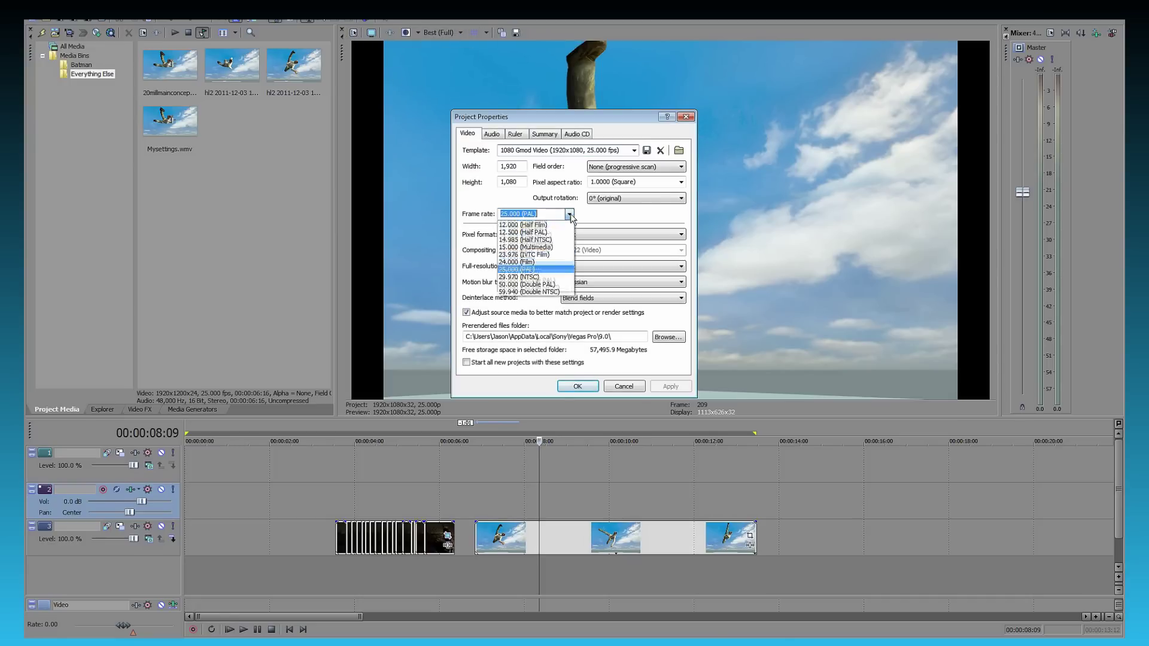
left_click(556, 277)
left_click(578, 385)
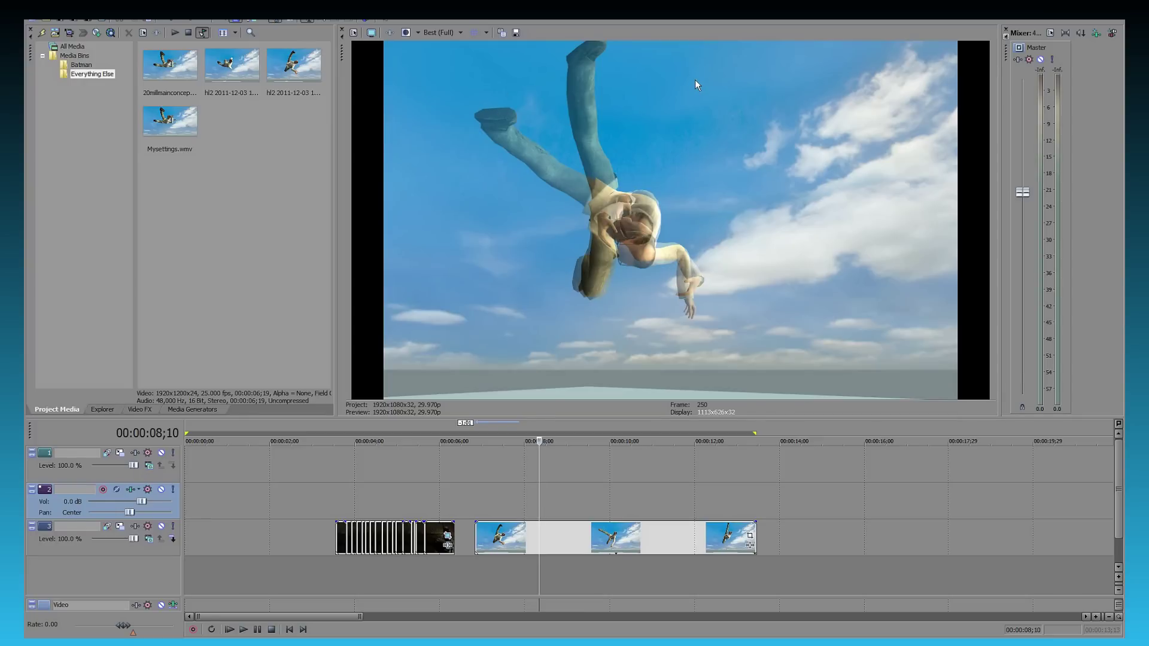
Step a few frames back and forth, then play and stop the timeline to check motion.
key("Right")
key("Right")
key("Right")
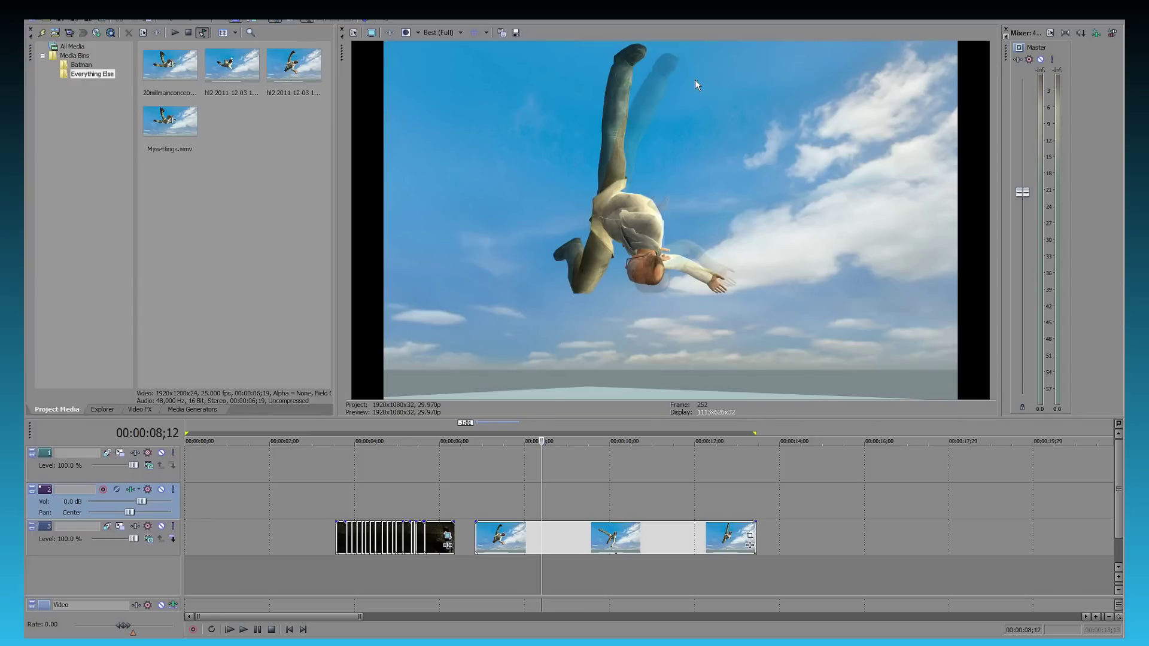
key("Left")
key("Left")
key("Left")
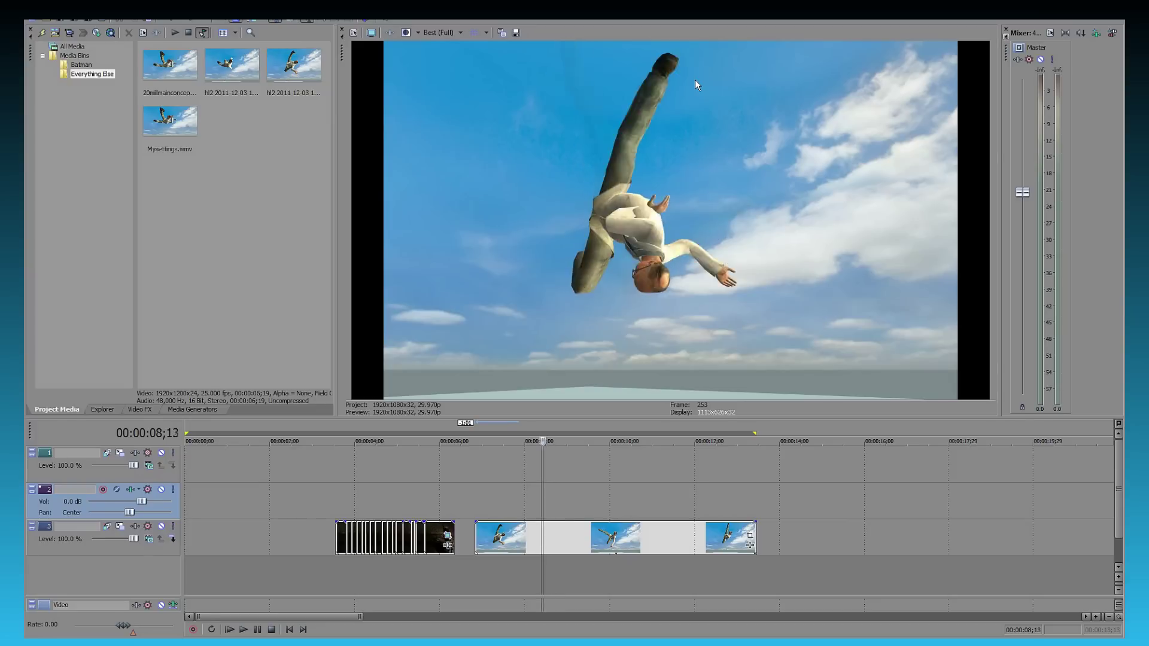
key("Left")
key("Left")
key("Left")
key("Left")
key("Left")
key("Left")
key("Left")
key("Left")
key("Left")
key("Left")
key("Left")
key("Left")
key("Left")
key("Left")
key("Left")
key("Left")
key("Left")
key("Left")
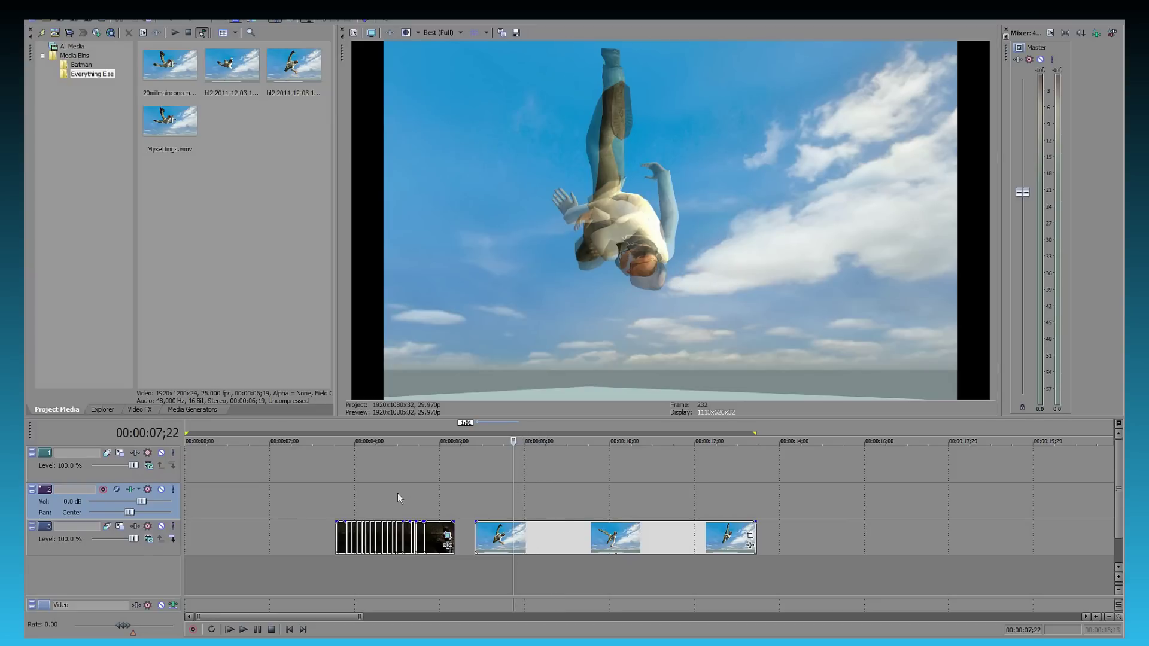
left_click(243, 630)
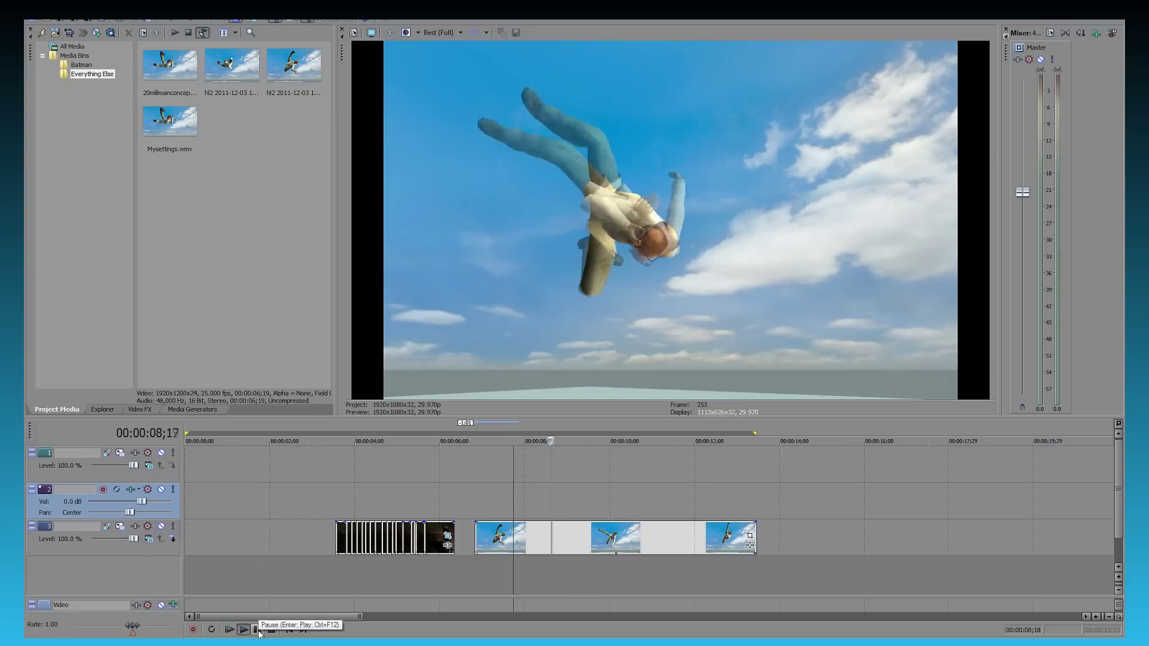
left_click(258, 629)
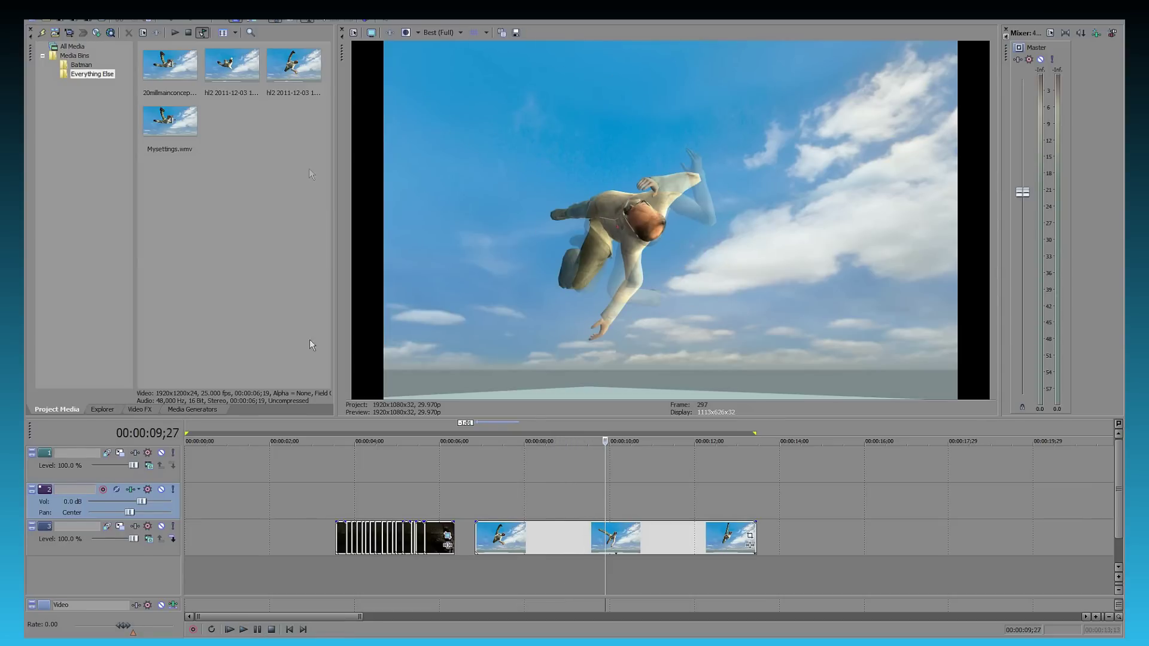
Change the project frame rate from 29.970 back to 25.000 (PAL) in Project Properties.
left_click(354, 33)
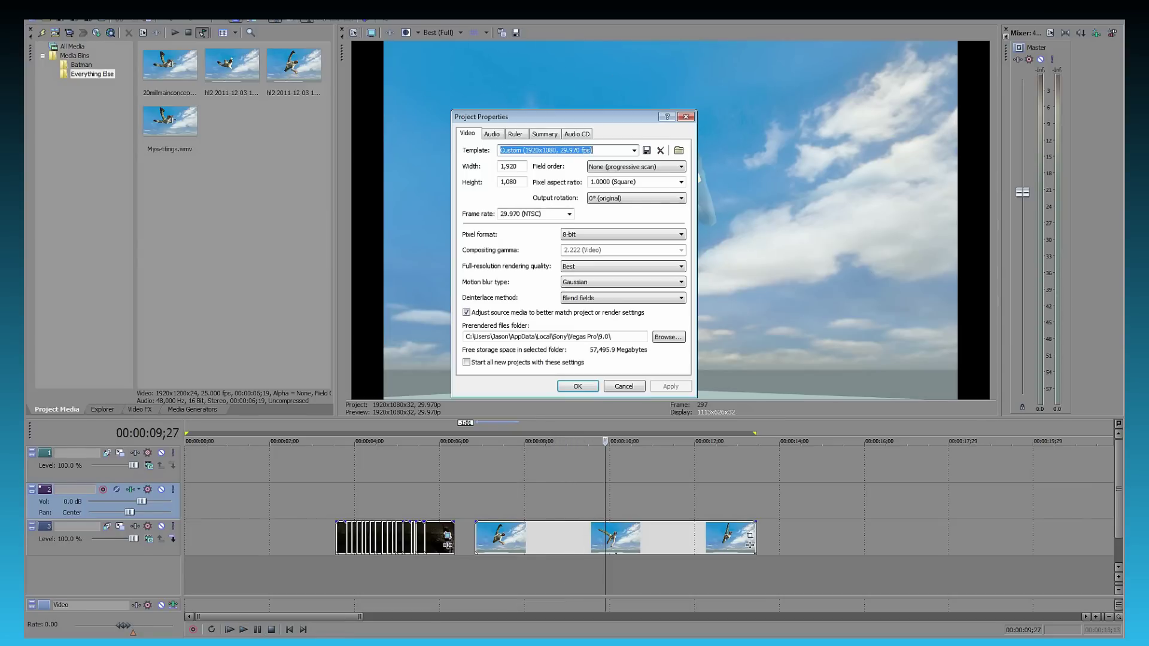
left_click(569, 214)
left_click(552, 270)
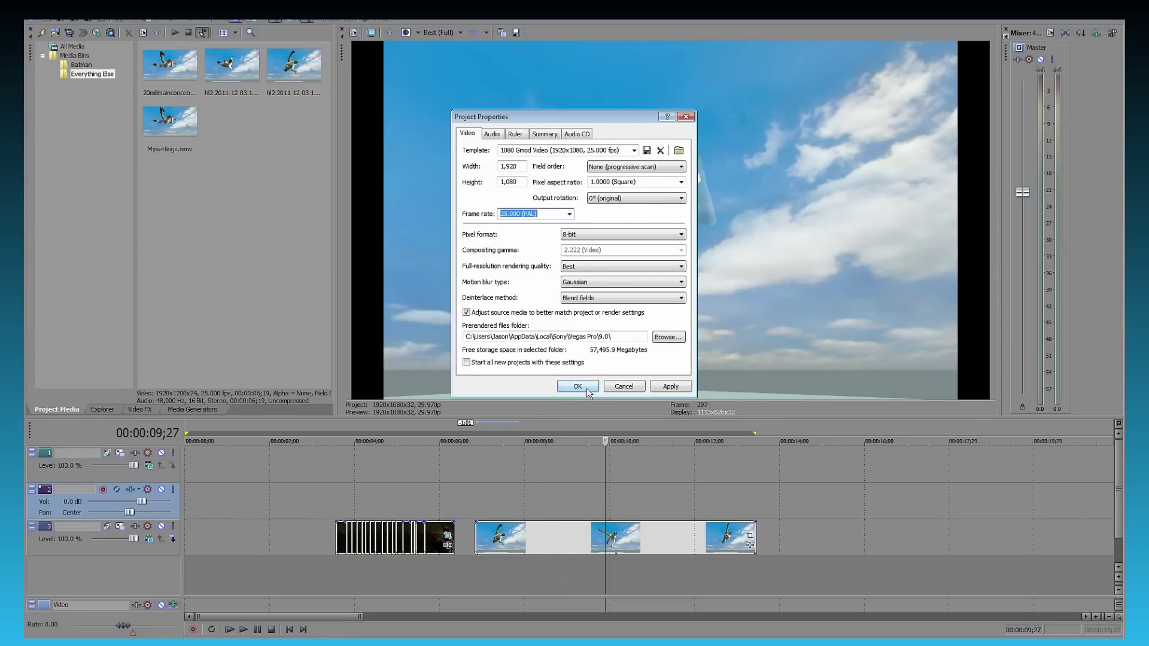
left_click(586, 387)
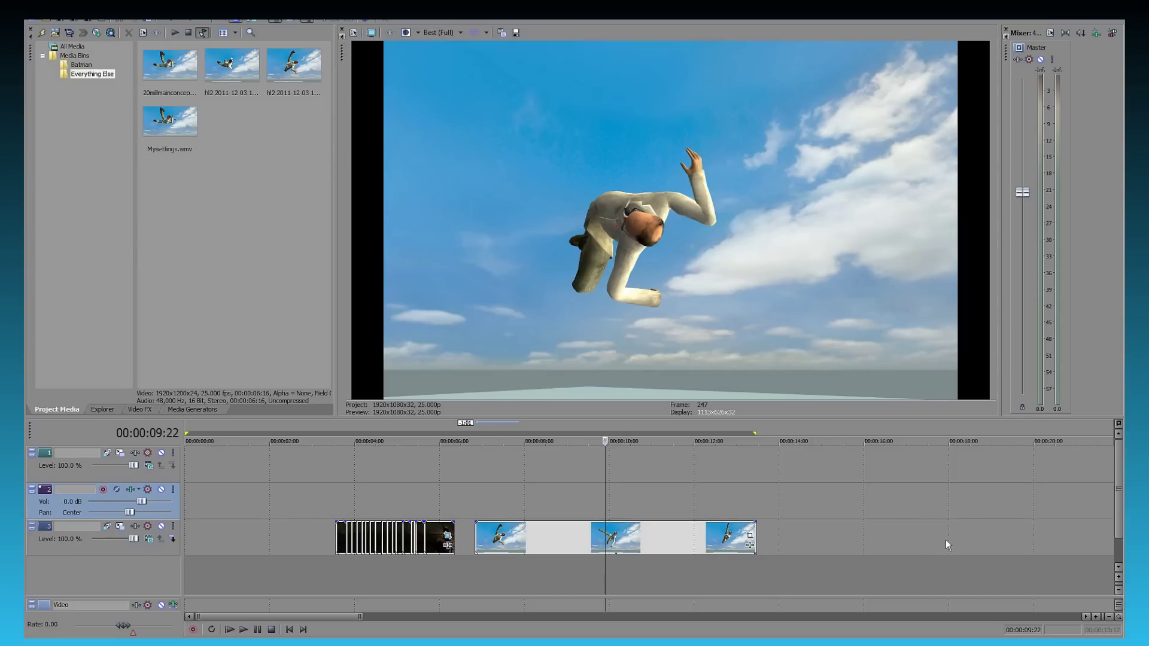
Apply the 16:9 Widescreen TV pan/crop preset to the falling-man clip.
left_click(750, 537)
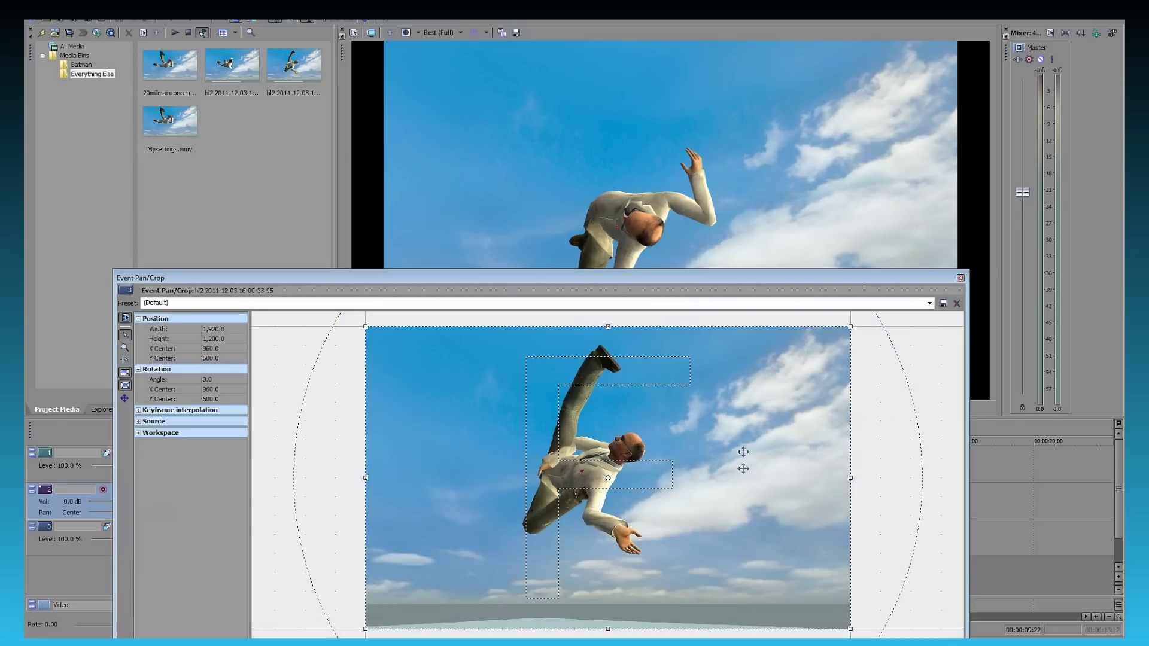
left_click(961, 277)
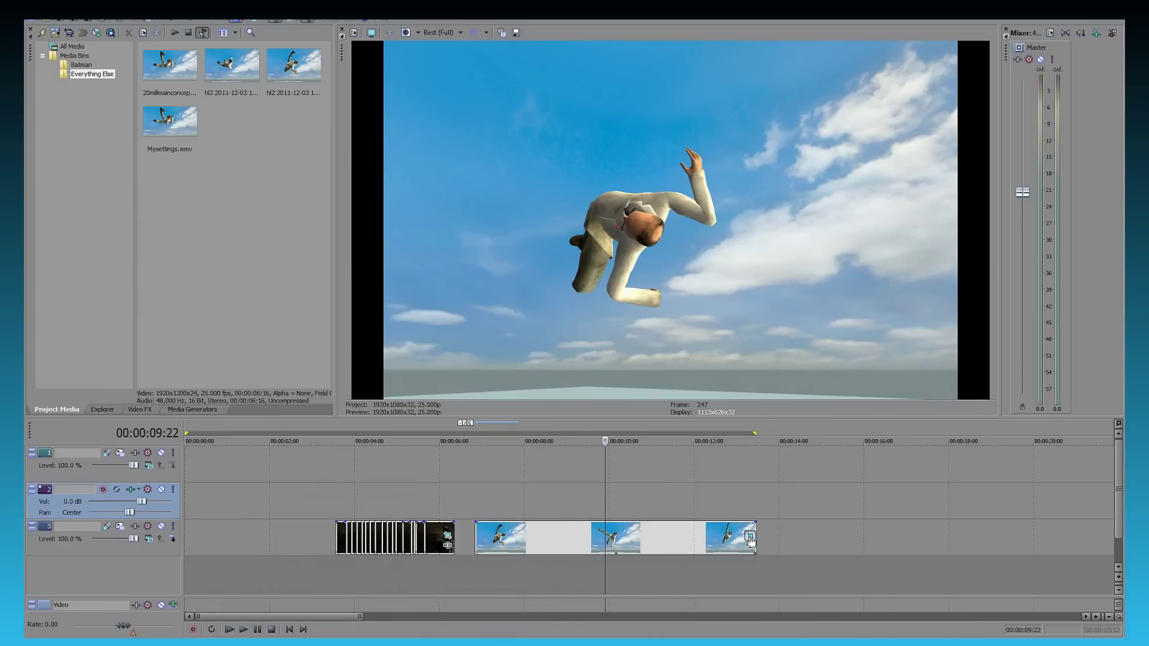
left_click(750, 538)
left_click_drag(896, 277, 896, 112)
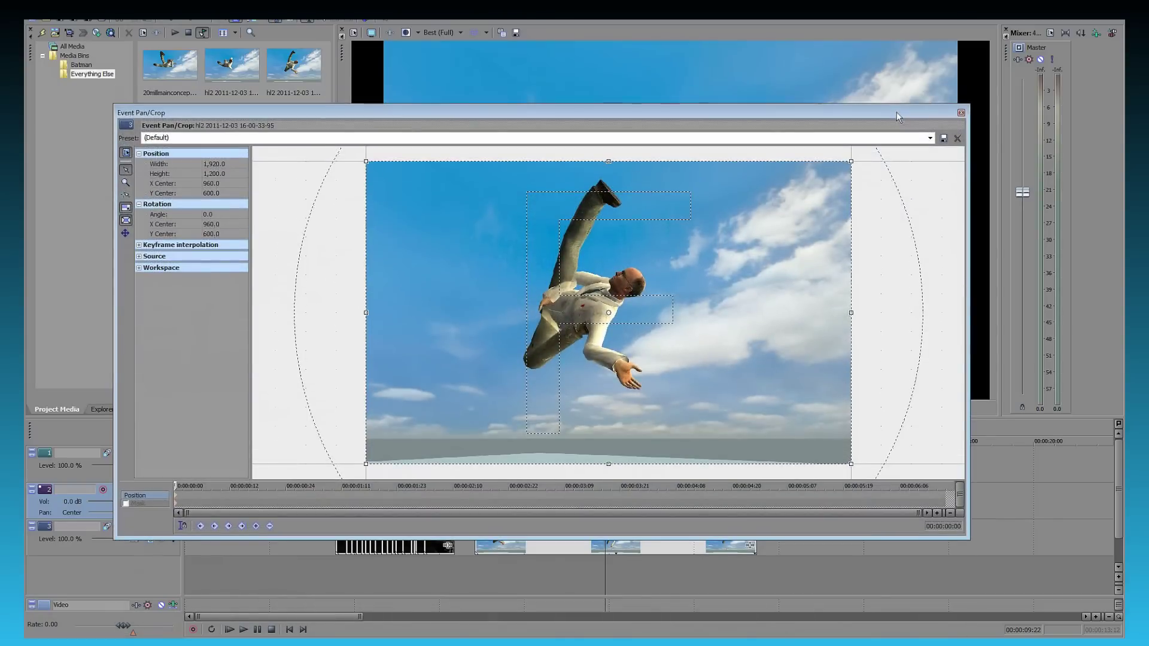
left_click(930, 139)
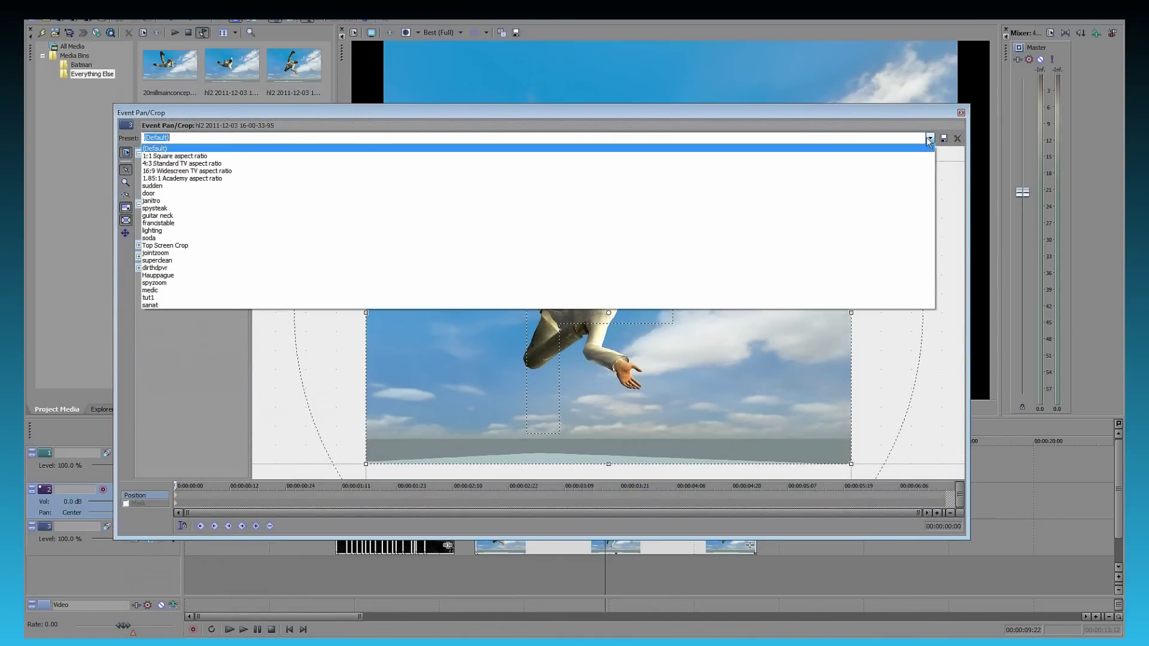
left_click(902, 171)
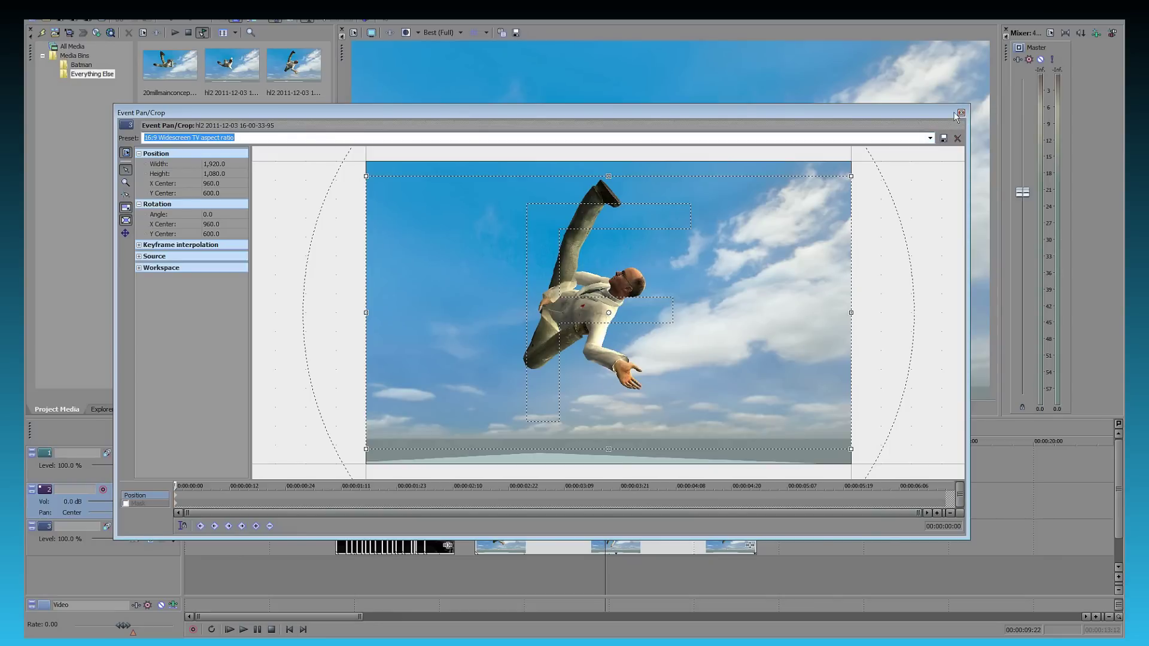
Try resizing the crop area, then restore the full-frame 16:9 widescreen crop.
left_click_drag(955, 117, 924, 173)
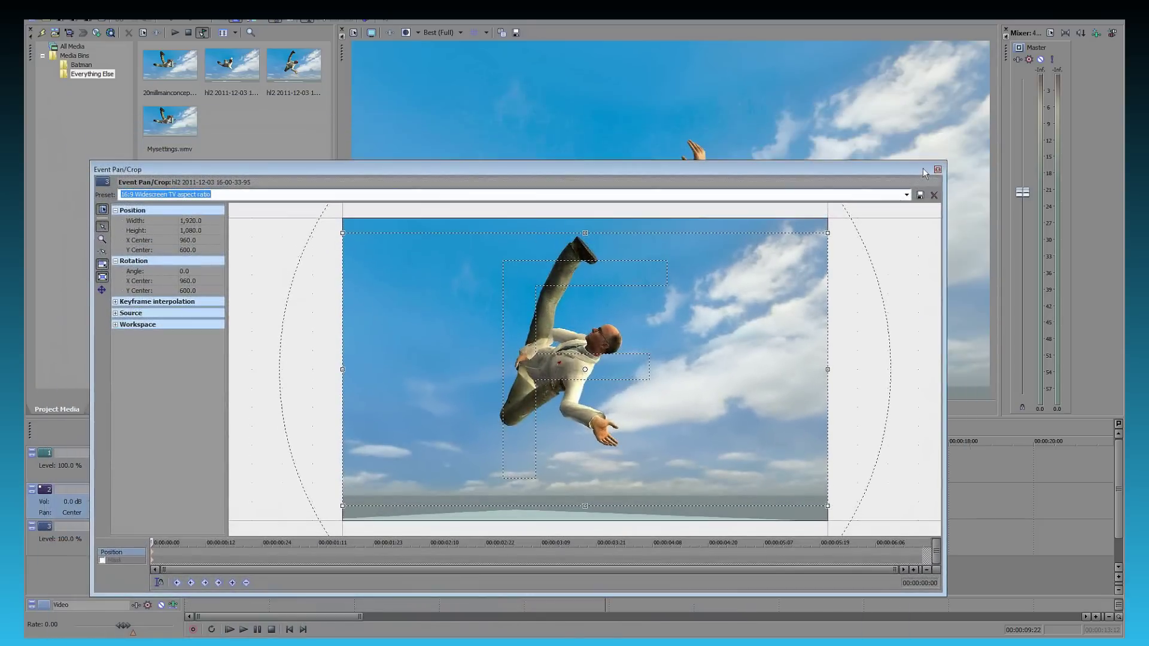
left_click_drag(827, 233, 797, 243)
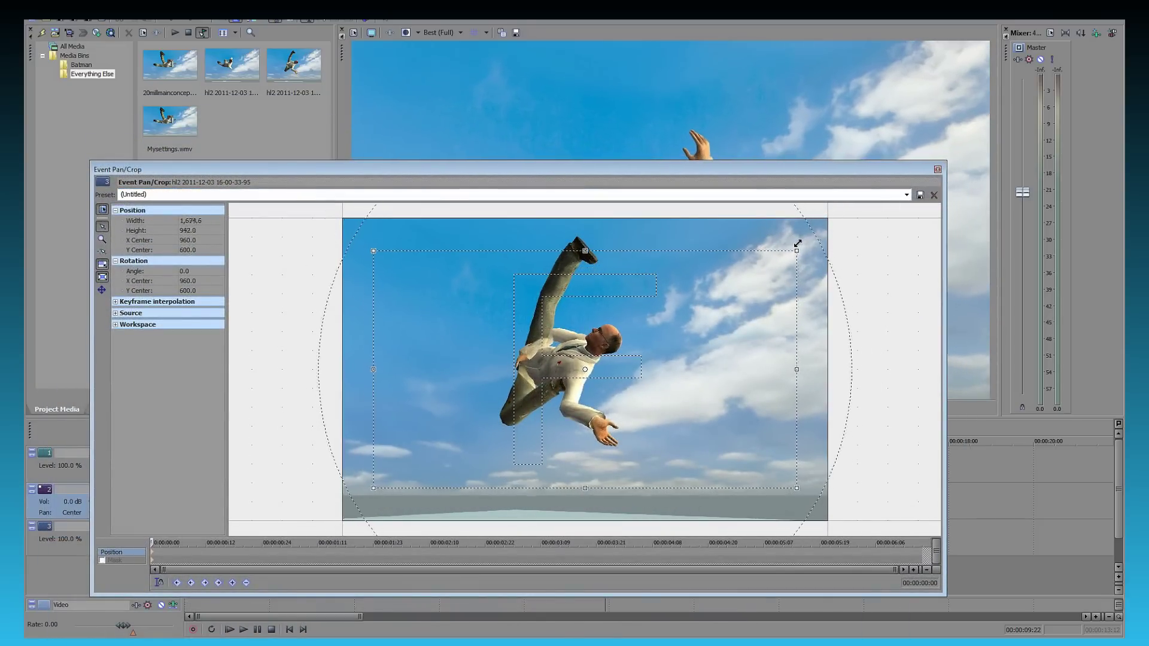
left_click_drag(680, 359, 759, 280)
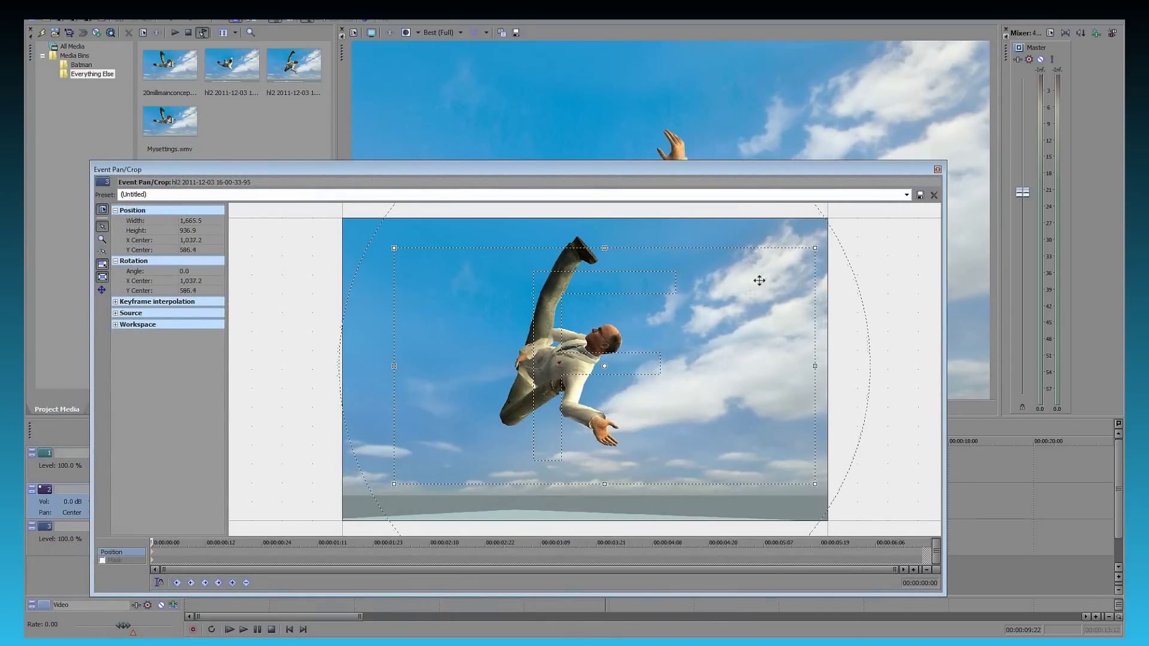
left_click_drag(814, 247, 789, 258)
mouse_move(679, 303)
left_mouse_down()
mouse_move(709, 291)
mouse_move(698, 274)
mouse_move(759, 287)
mouse_move(672, 286)
left_mouse_up()
left_click(907, 195)
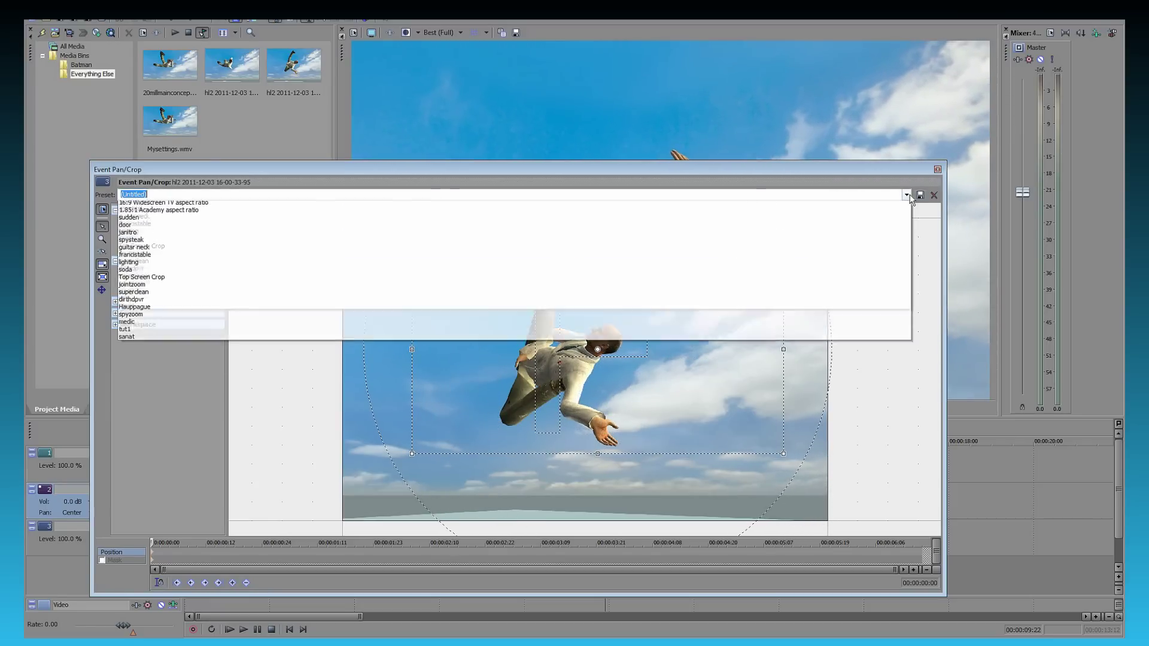
left_click(886, 211)
left_click(937, 169)
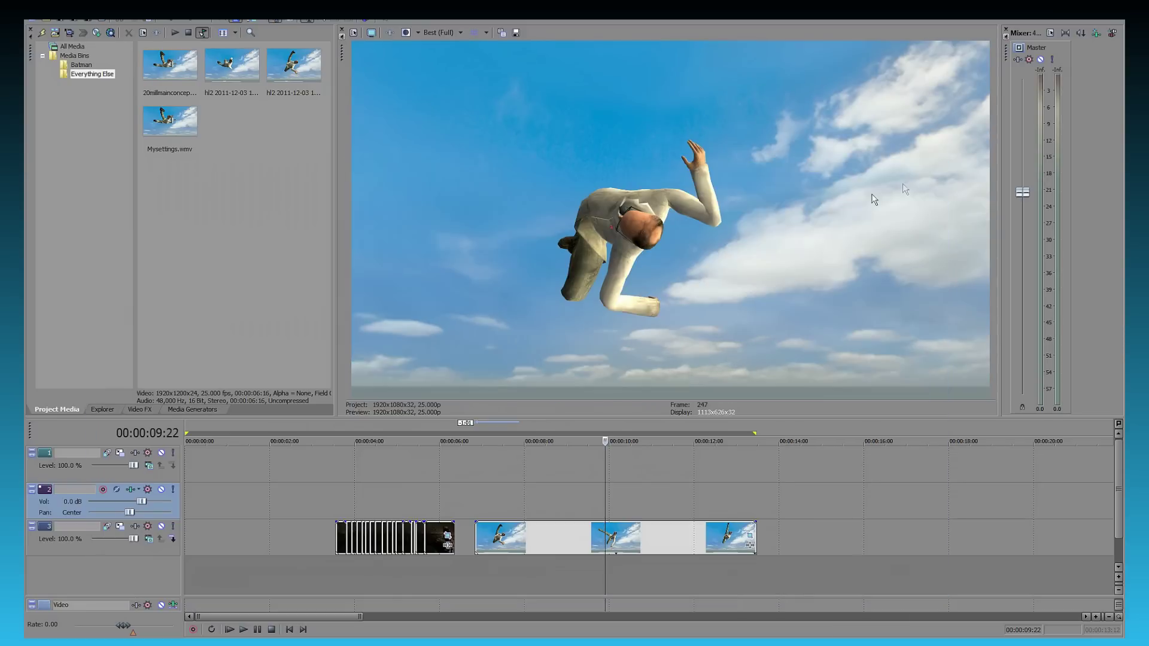
Reset the Batman clip's pan/crop to the (Default) preset.
left_click(442, 532)
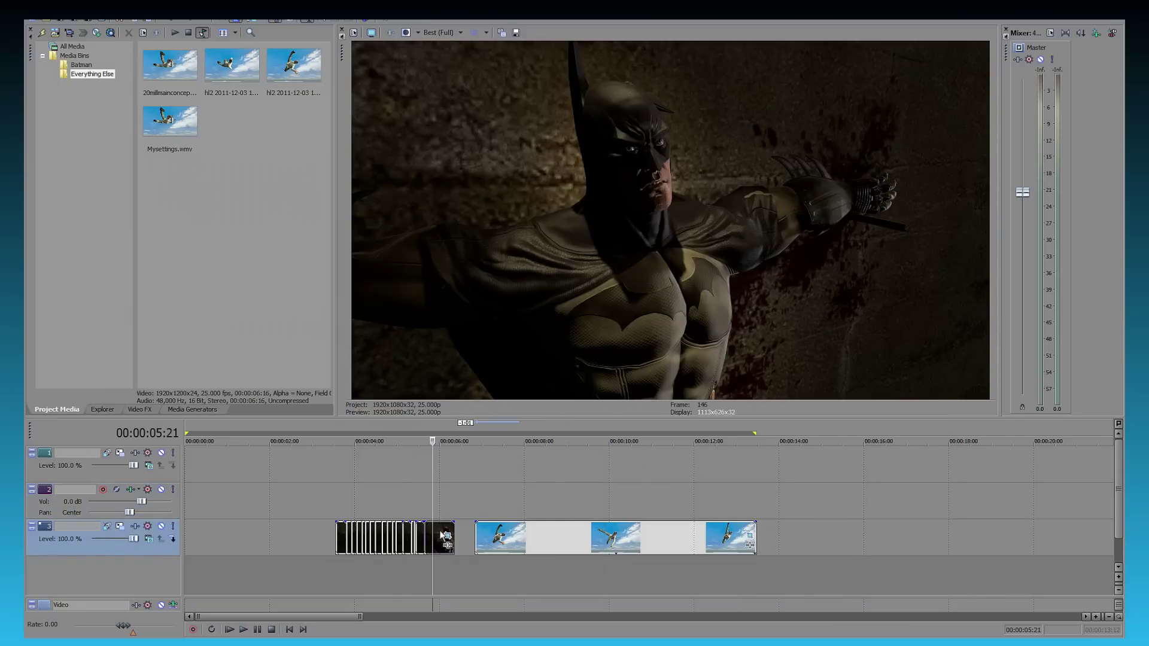
right_click(441, 535)
left_click(527, 269)
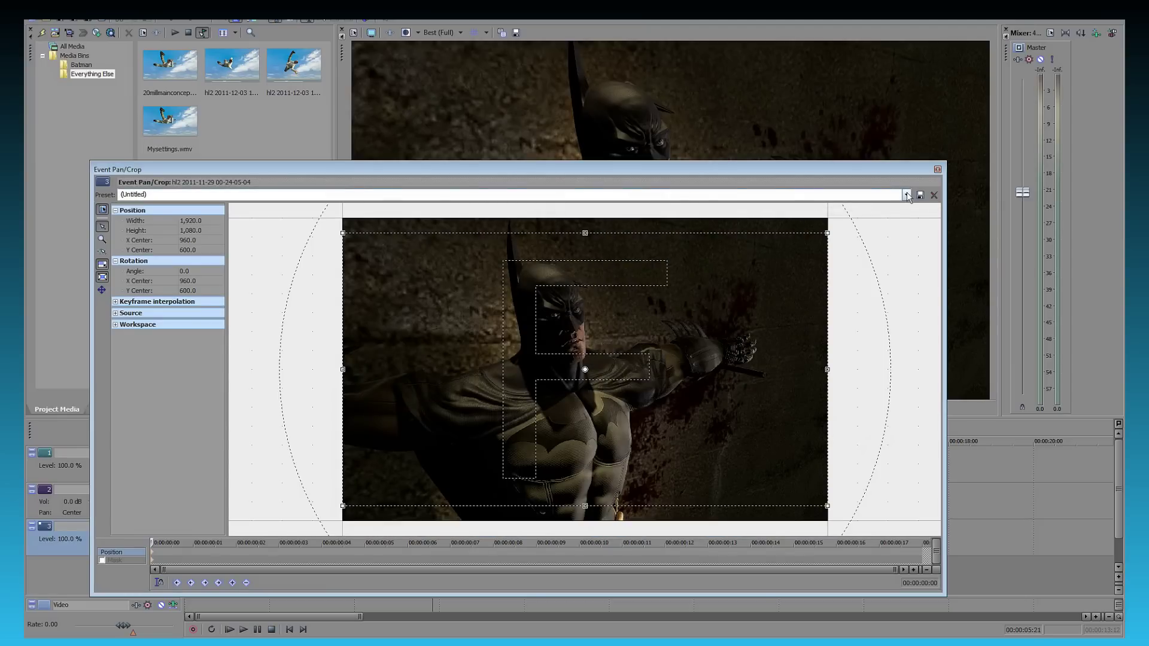
left_click(907, 195)
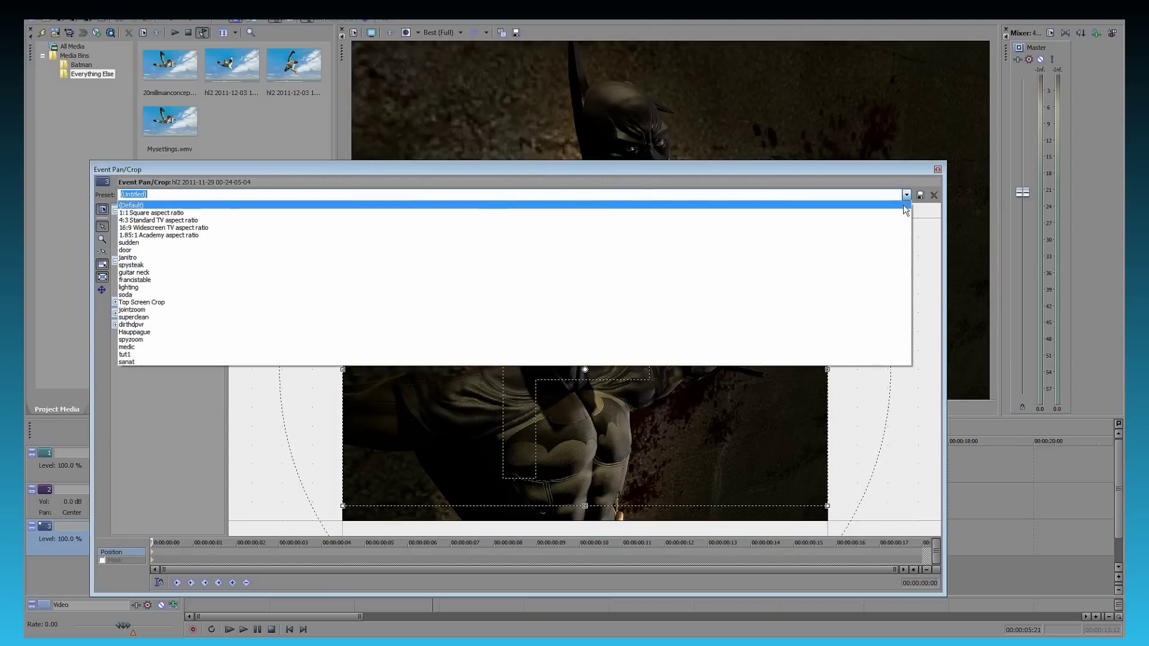
left_click(905, 206)
left_click(938, 169)
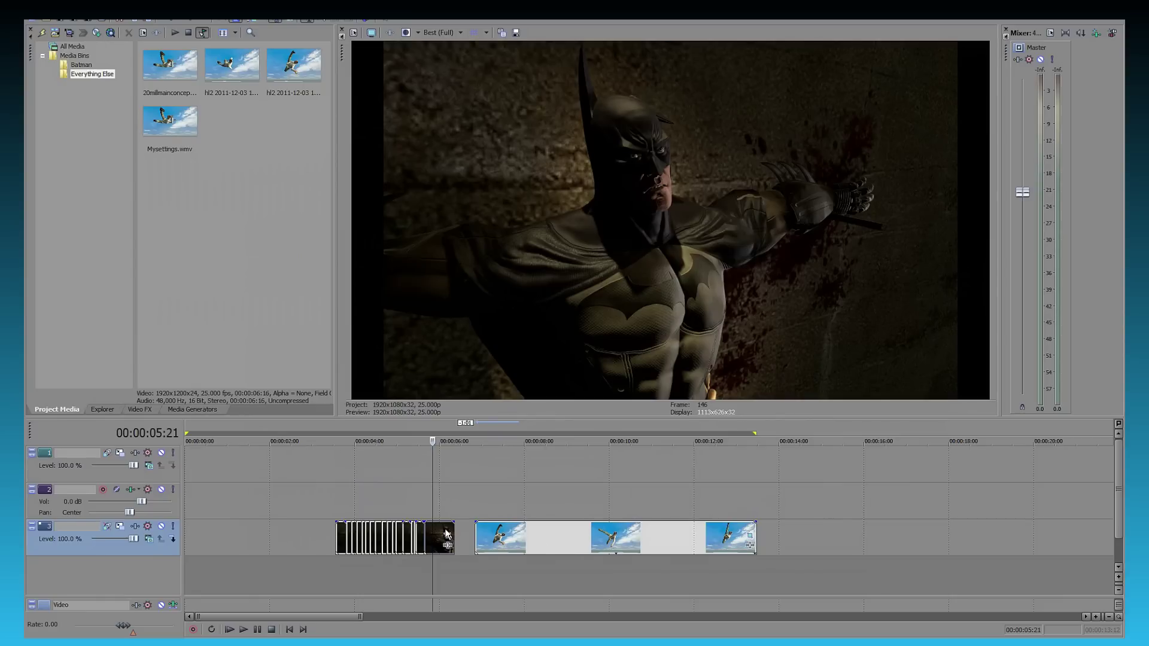
left_click(445, 533)
Paste the copied widescreen crop attributes onto the falling-man clip.
right_click(446, 531)
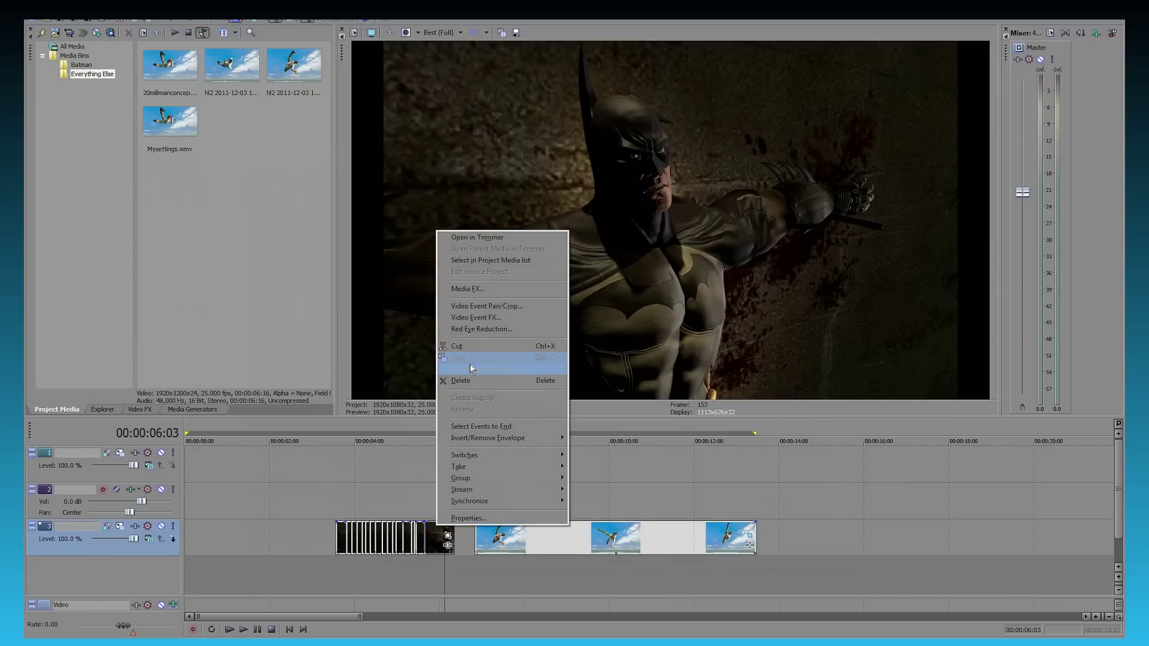
left_click(501, 537)
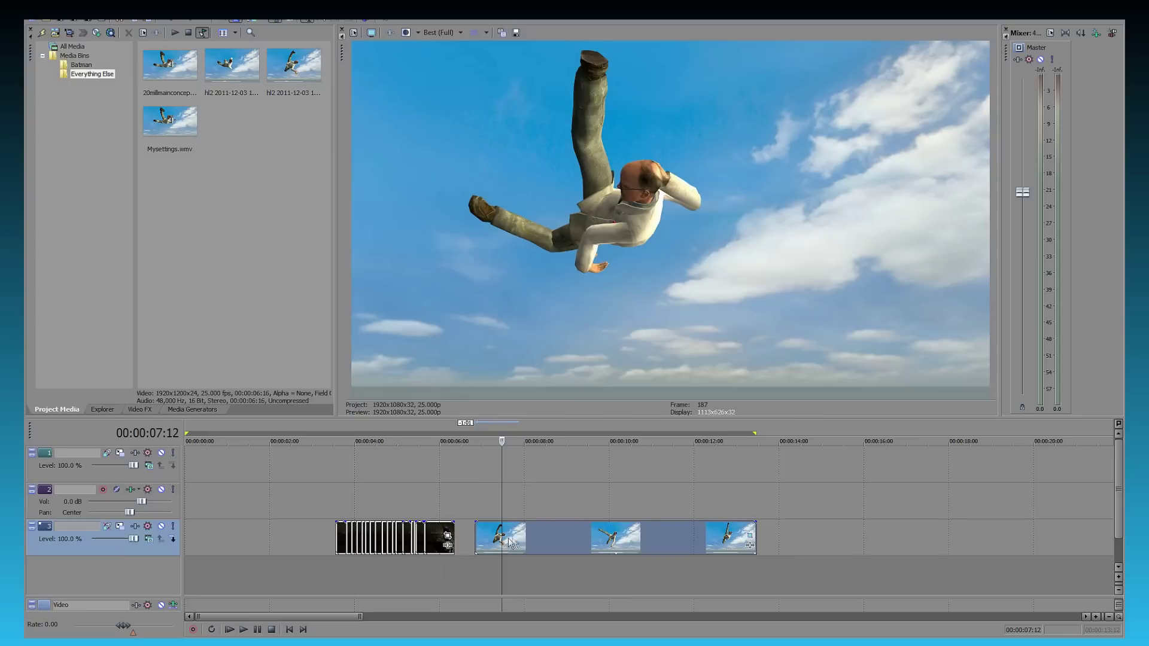
right_click(516, 537)
left_click(543, 382)
Paste the same pan/crop attributes onto the Batman clip and play the timeline back.
left_click(436, 532)
right_click(440, 528)
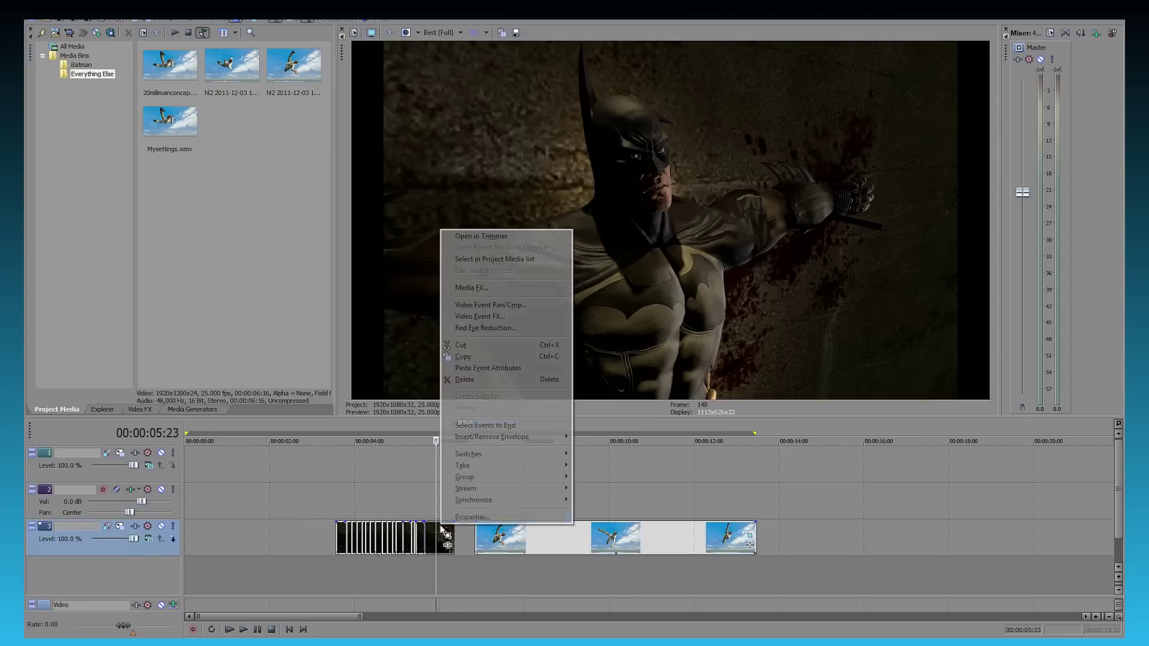
left_click(497, 368)
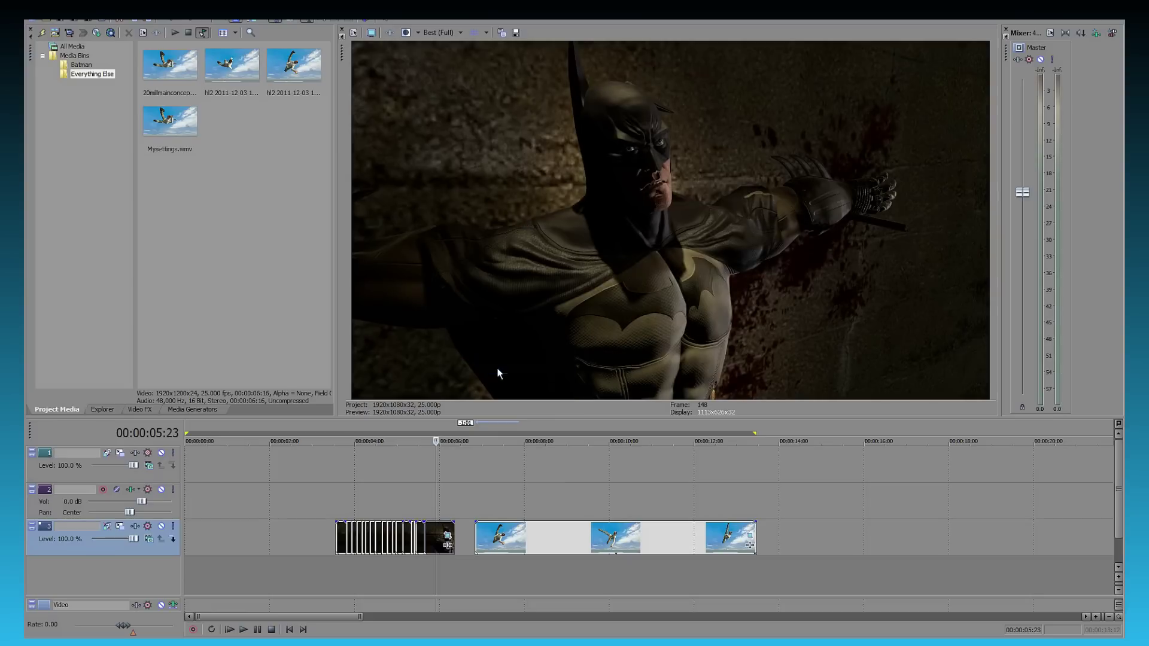
left_click(336, 522)
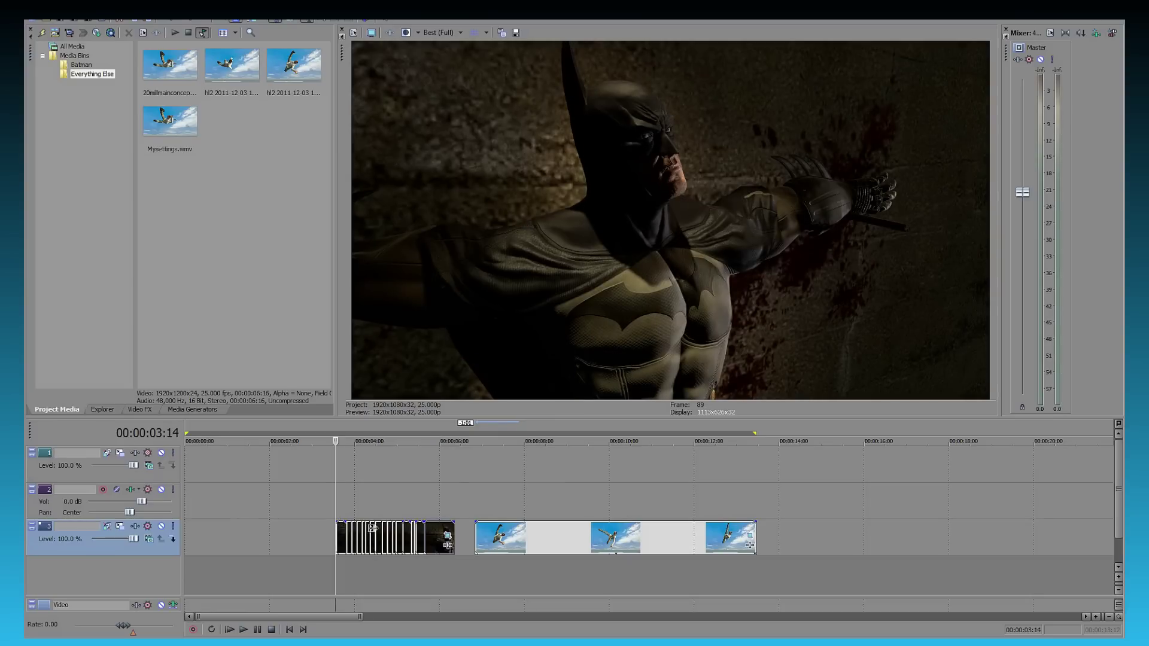
right_click(432, 530)
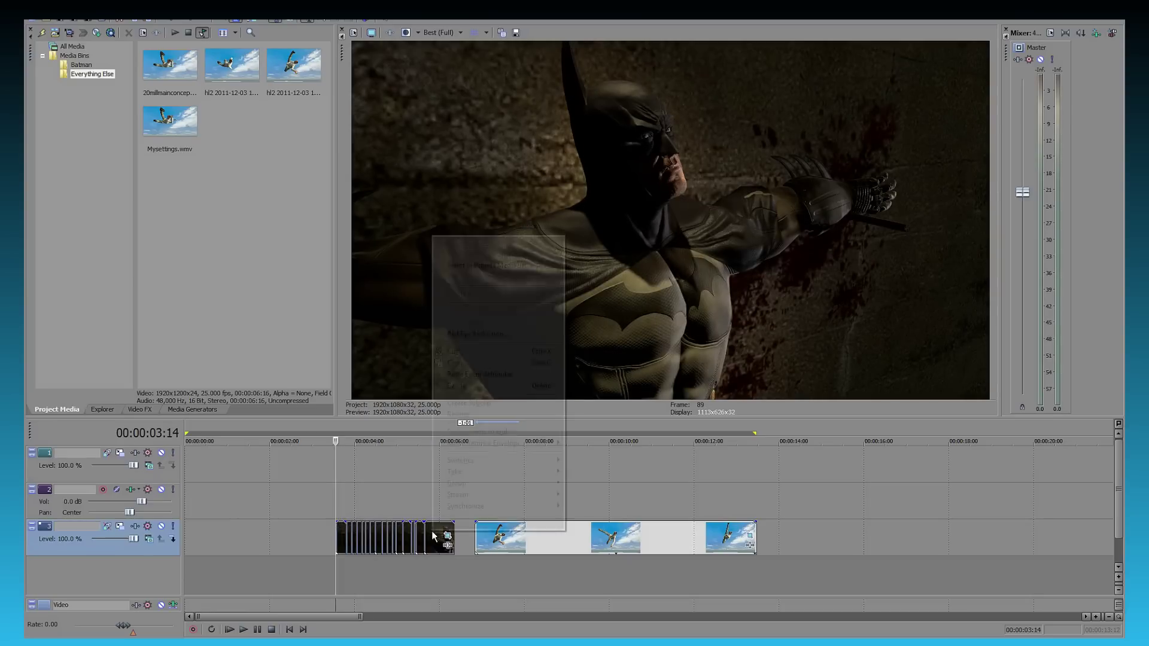
left_click(495, 375)
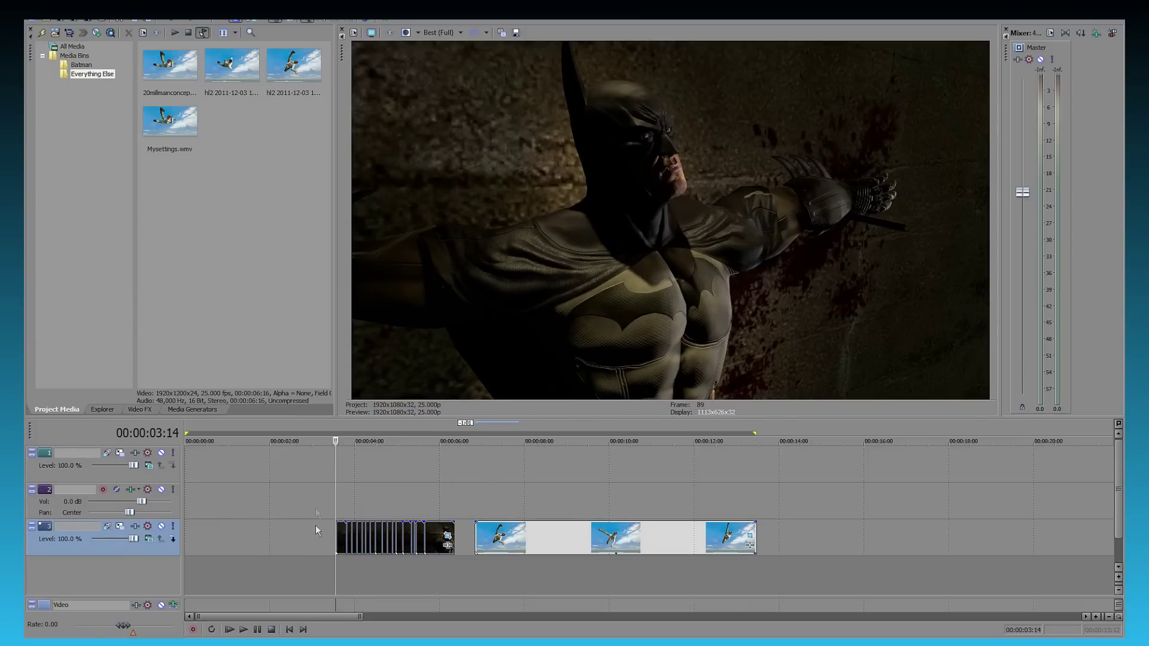
left_click(243, 629)
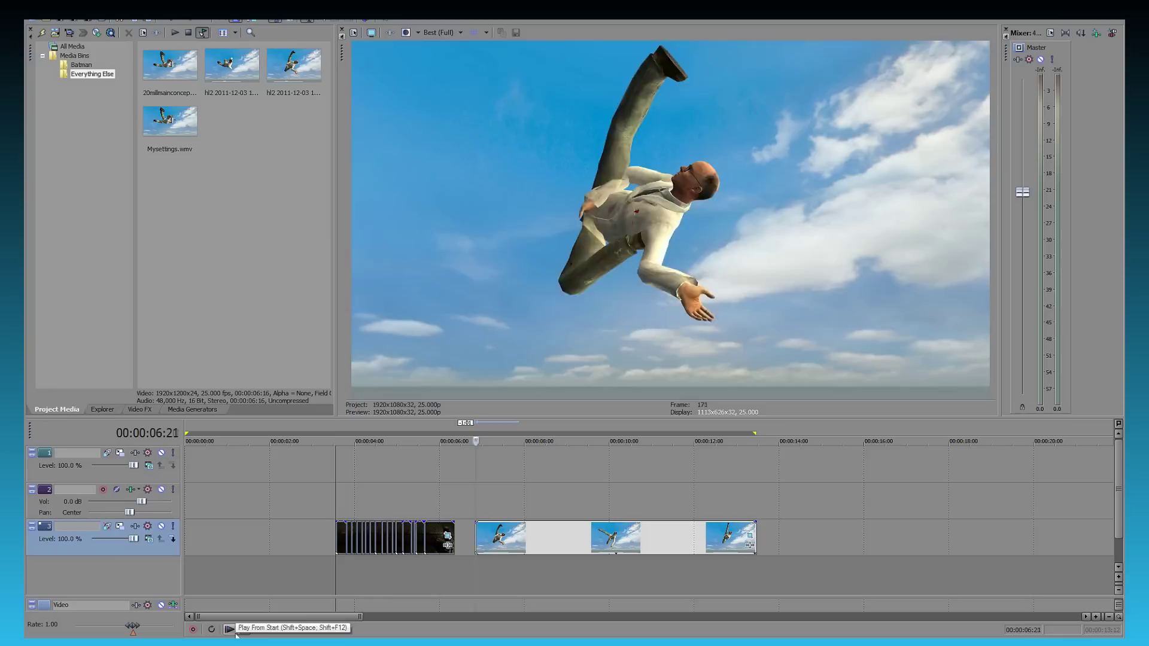
Stop playback, slide the sky clips left against the Batman clip, and select 03:14 to 12:24.
key("Return")
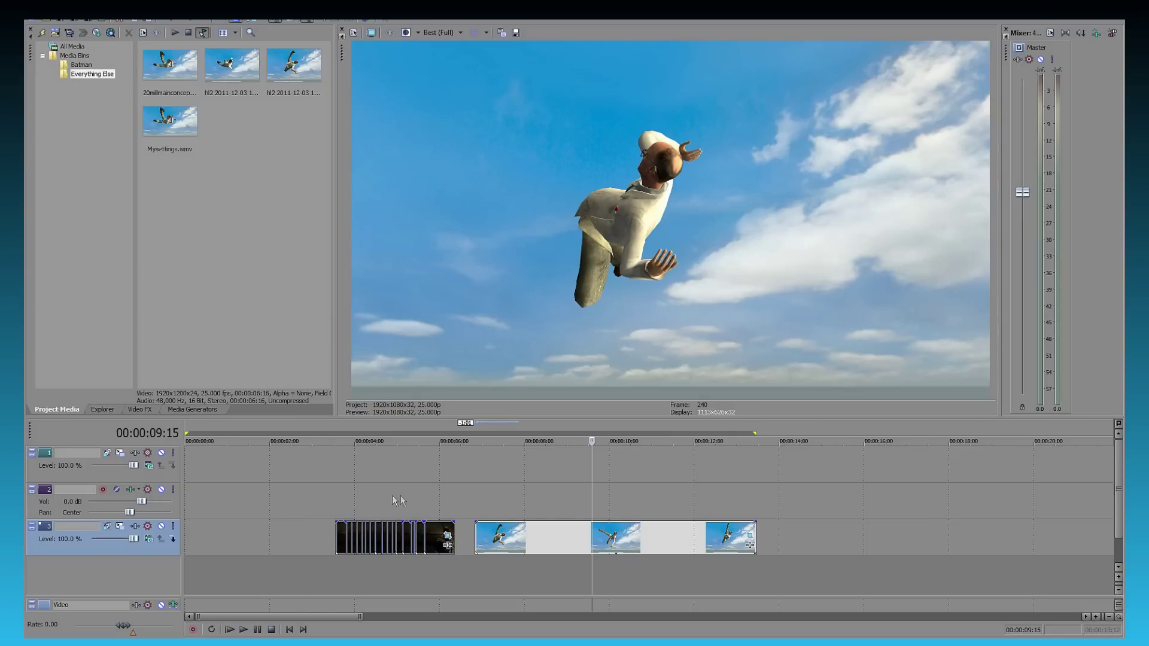
left_click(544, 487)
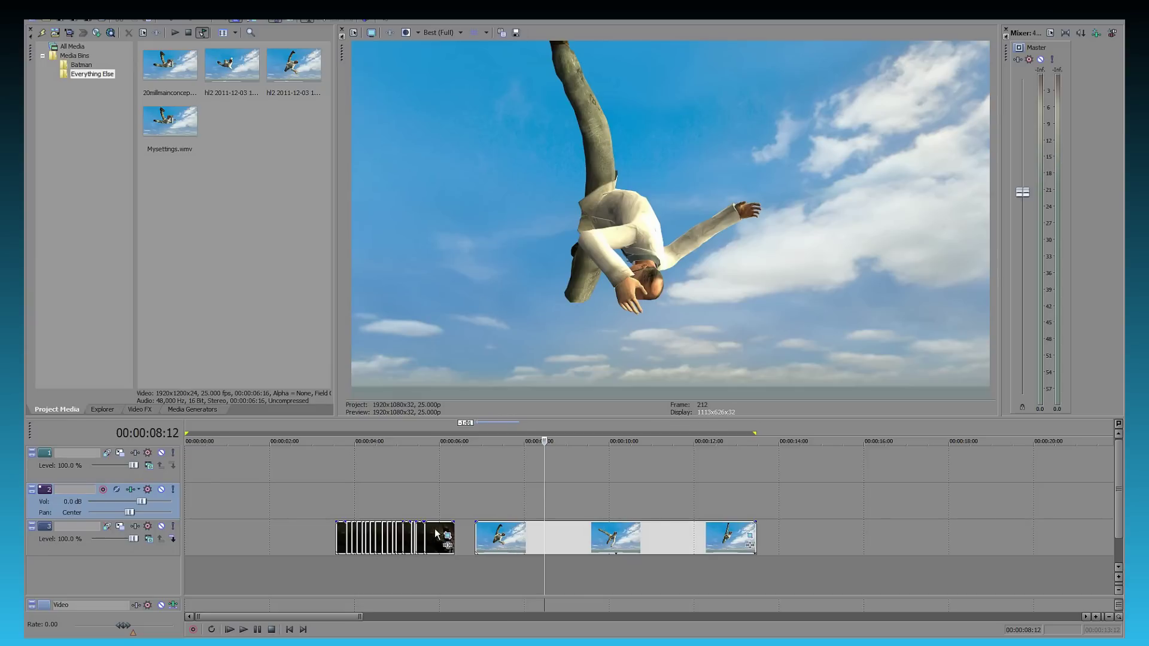
left_click_drag(529, 538, 505, 534)
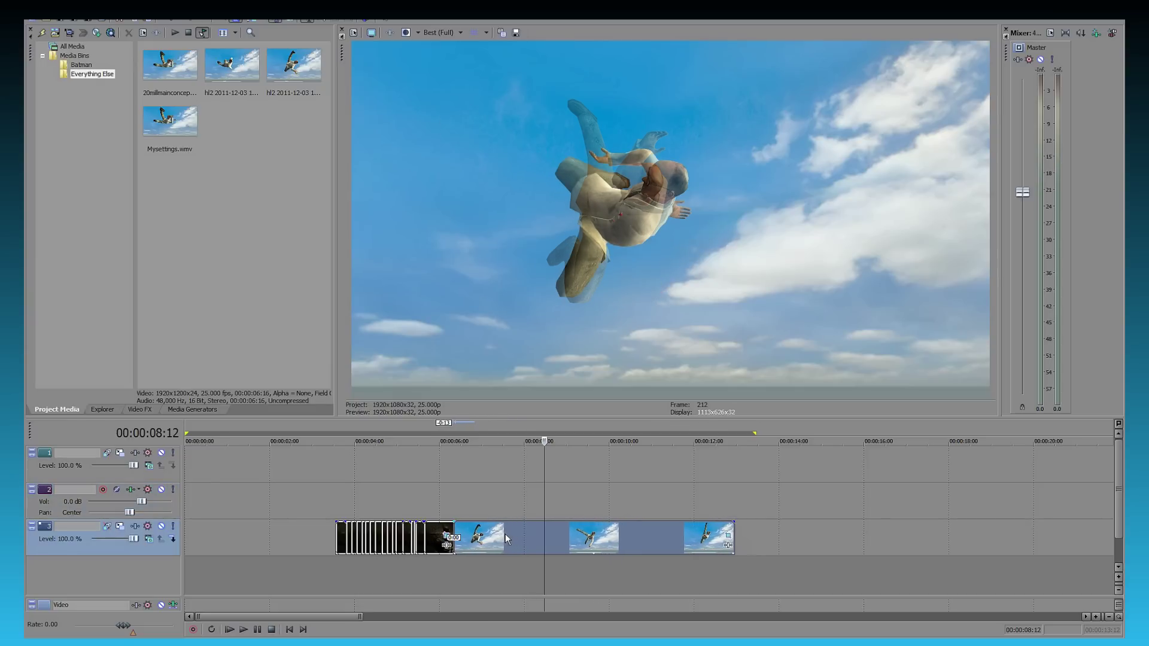
left_click(689, 535)
double_click(690, 538)
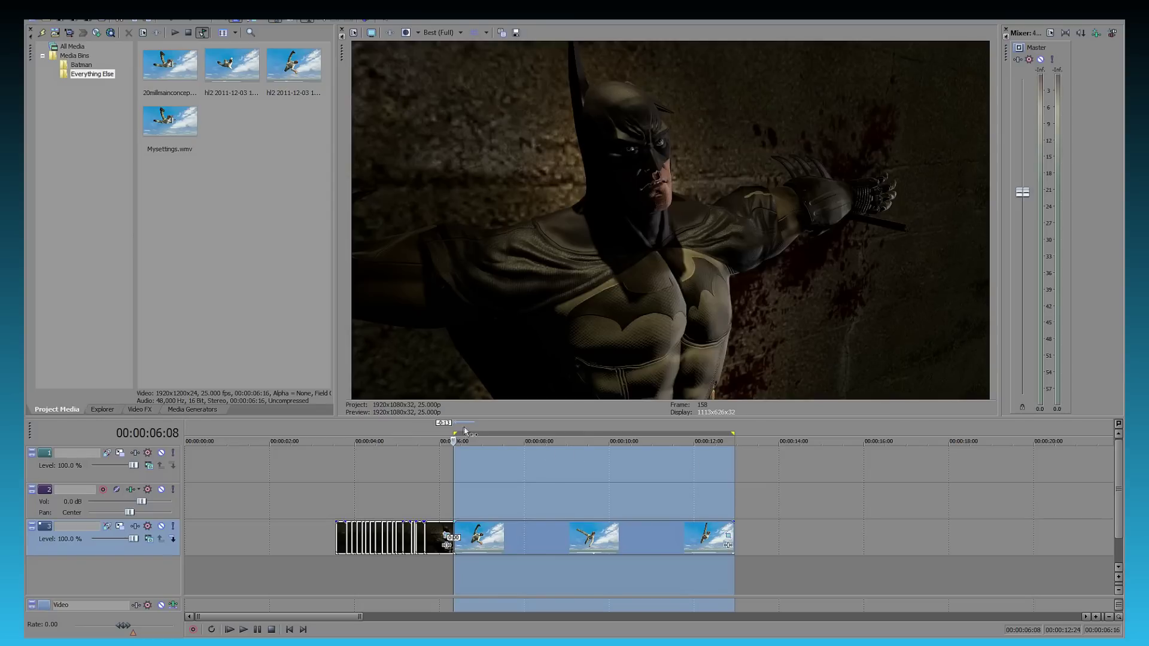
left_click_drag(386, 433, 336, 433)
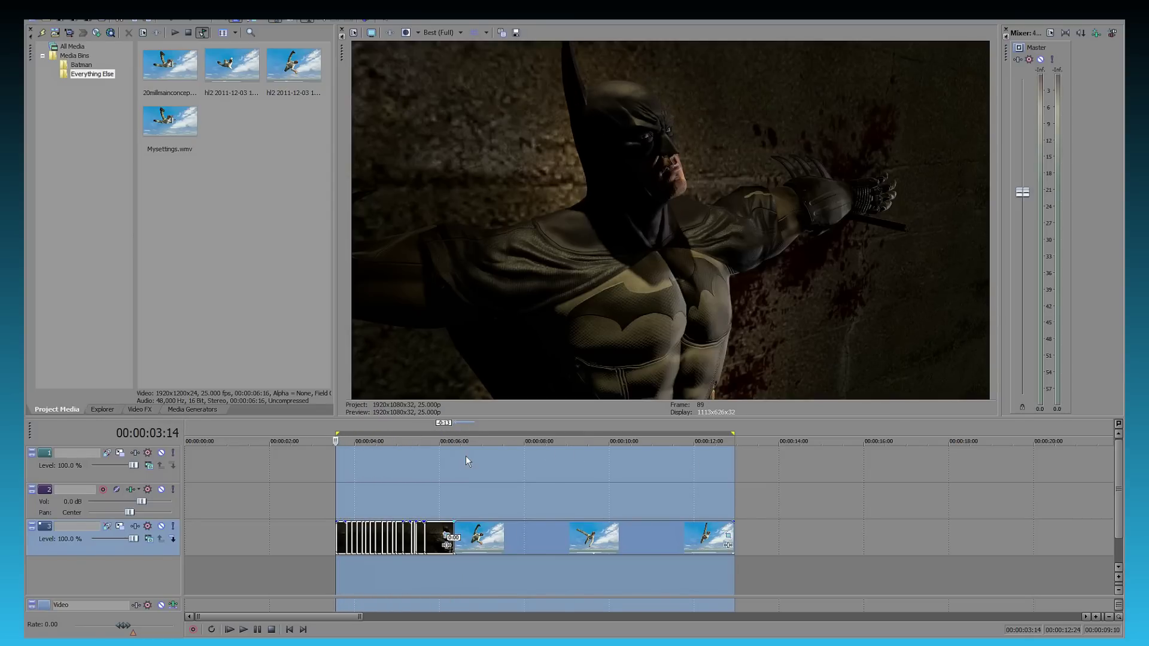
Insert a region over the selection and name it 'Tut Video'.
key("r")
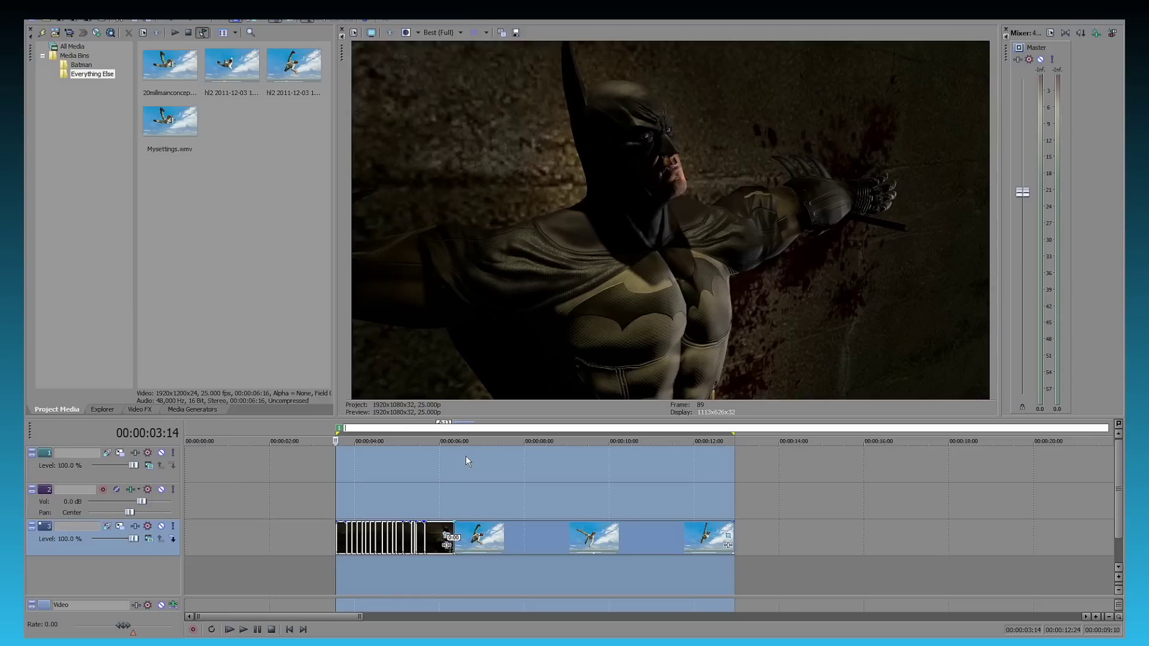
type("Tut Video")
key("Return")
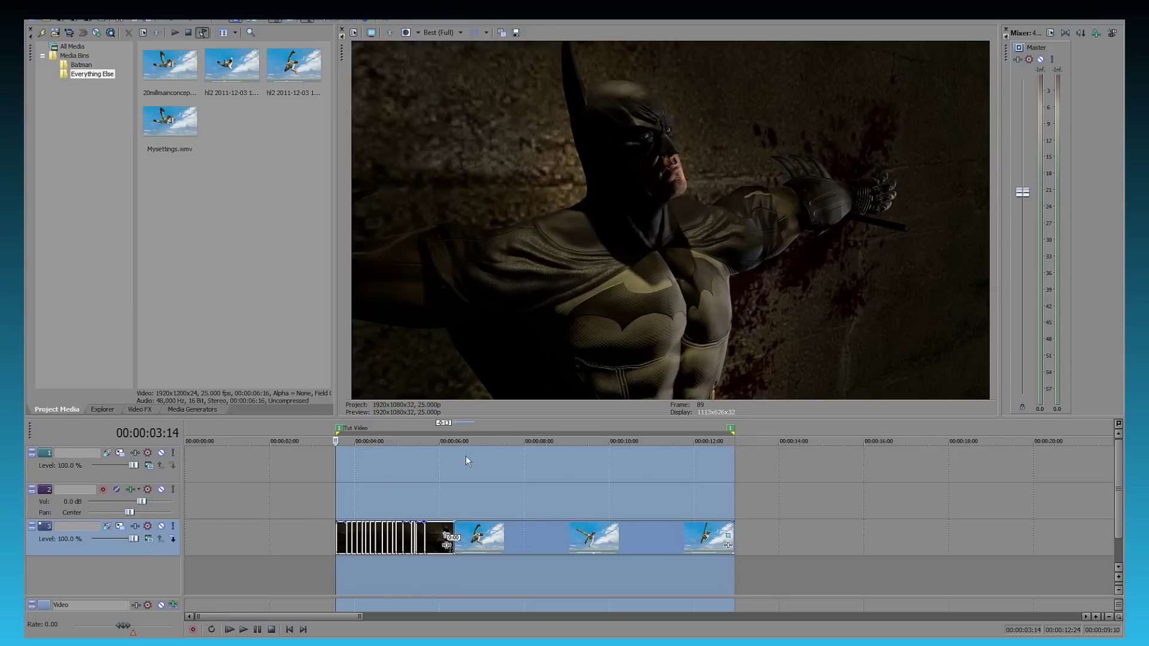
Scrub through the clips, then select the whole Tut Video region's time range.
left_click(326, 455)
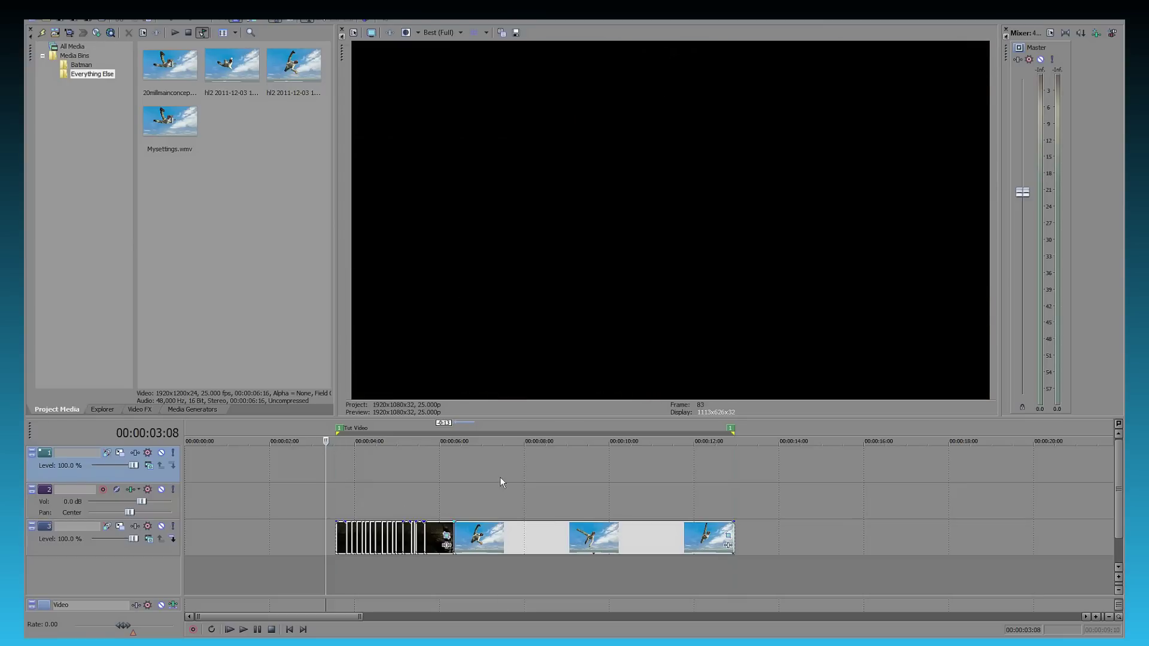
left_click_drag(501, 476, 385, 458)
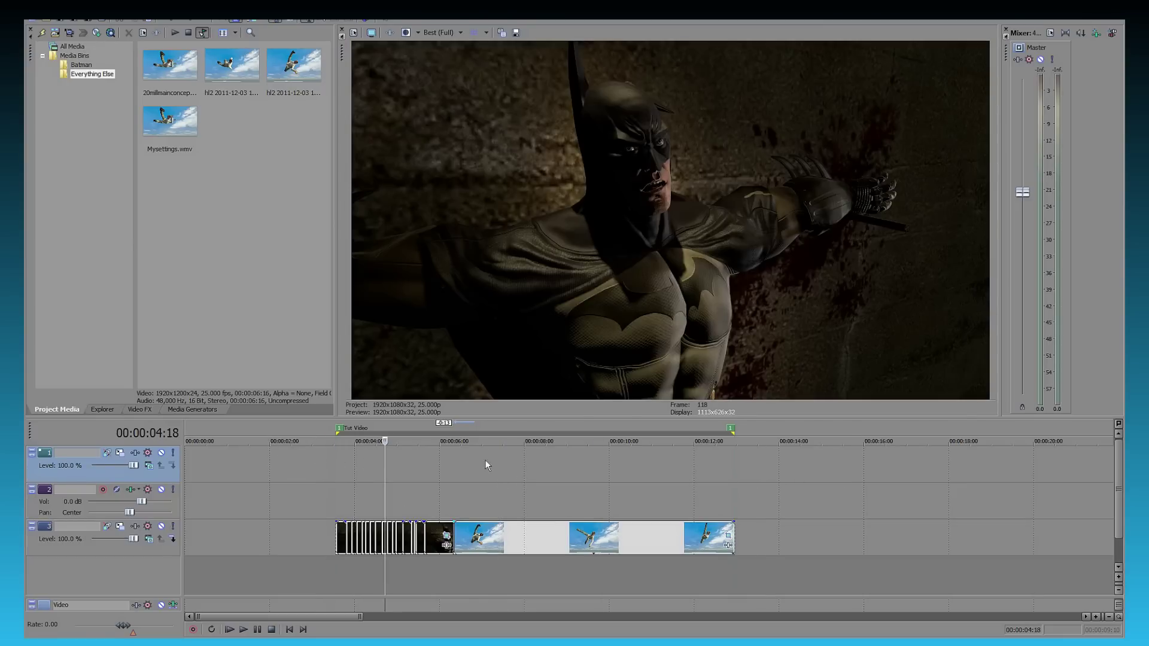
left_click(485, 460)
left_click(397, 457)
left_click(337, 432)
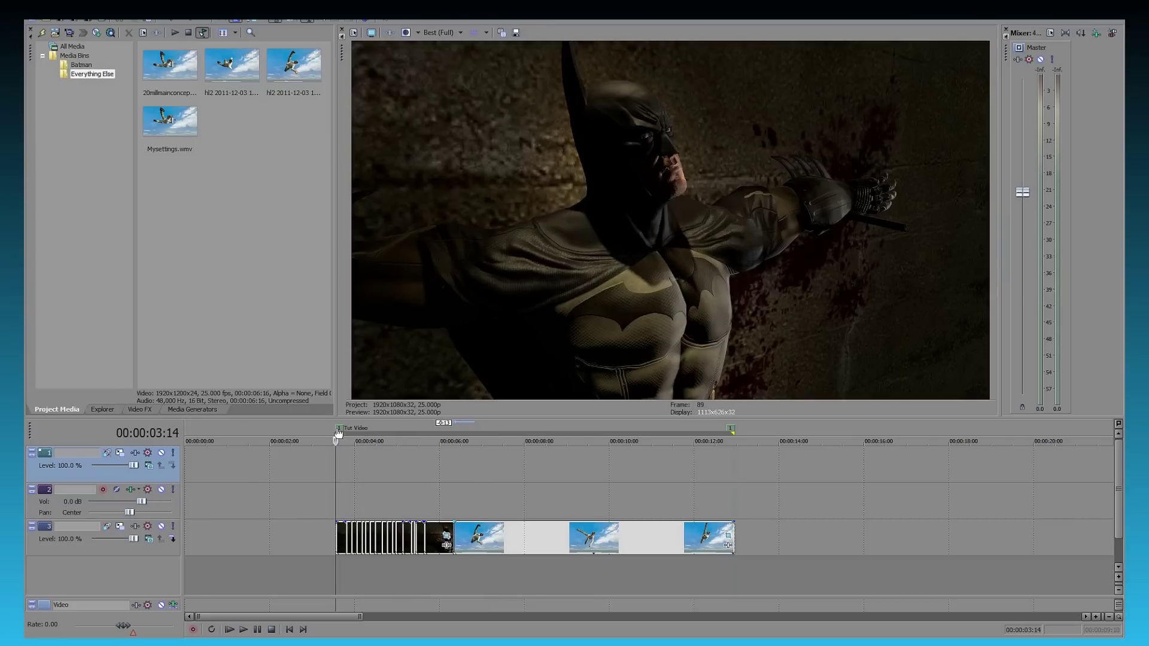
double_click(337, 430)
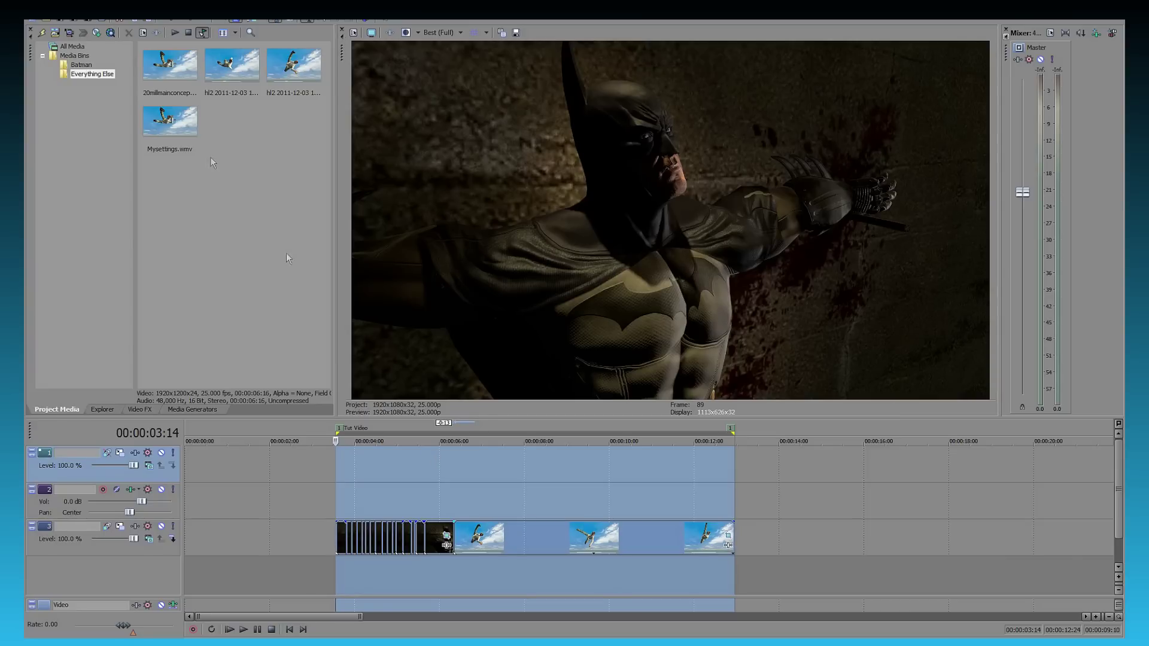
Open Render As and choose Windows Media Video V11 (*.wmv) as the output type.
left_click(90, 21)
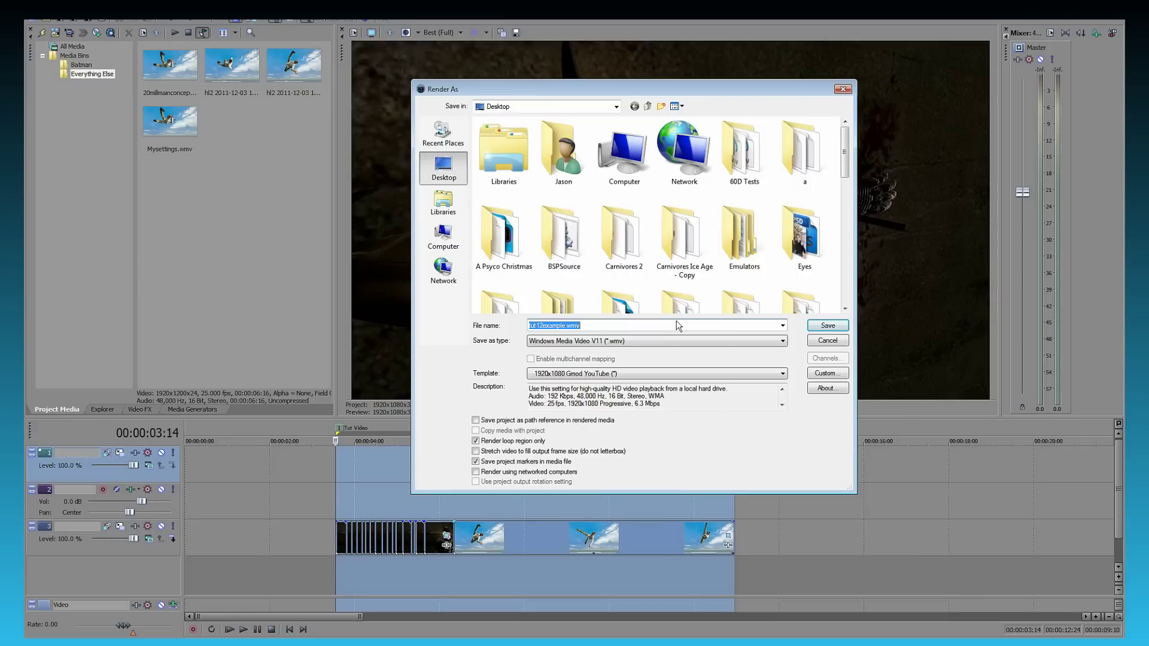
left_click(617, 344)
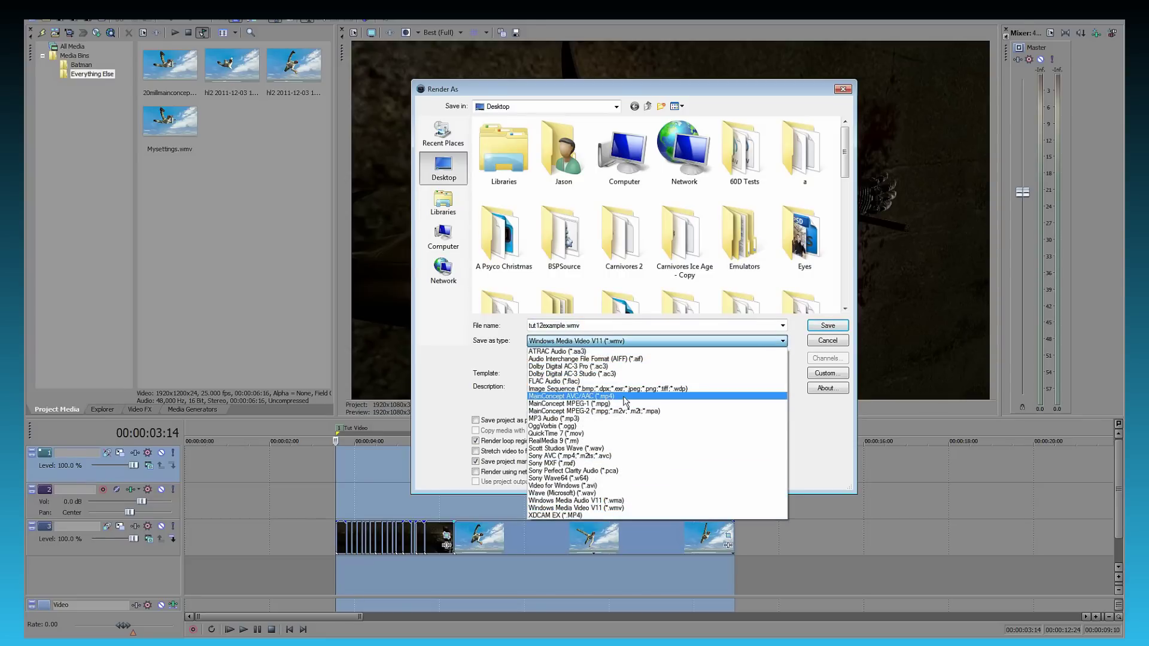
left_click(627, 508)
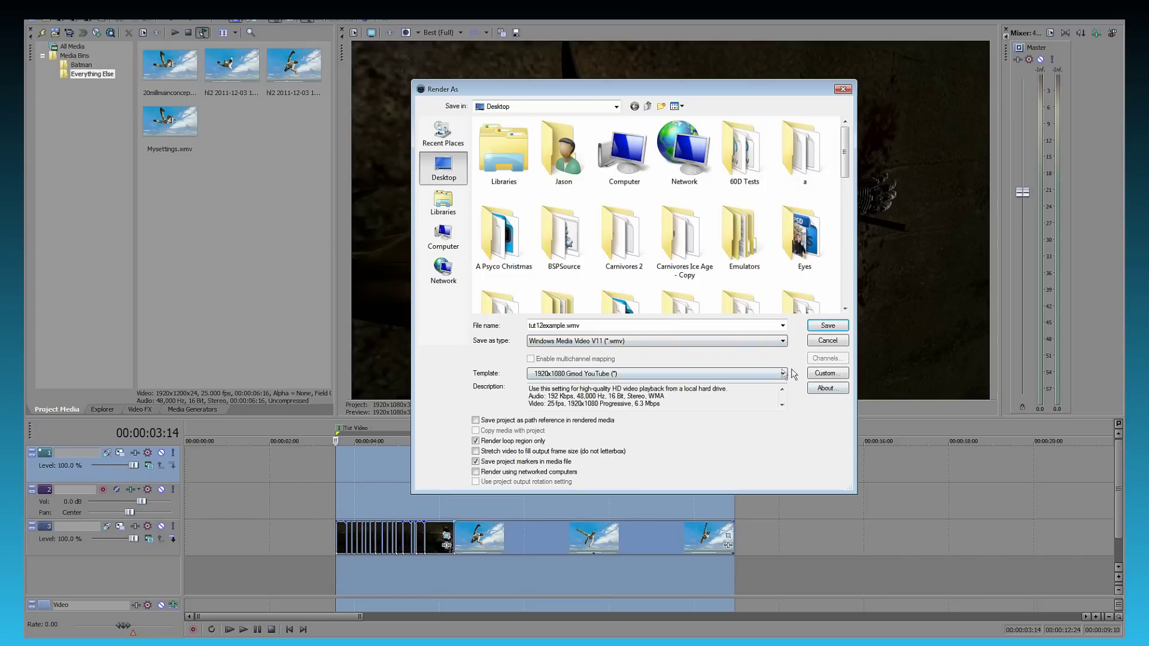
Review the custom WMV video, bit rate and index settings, and set rendering quality to Best.
left_click(825, 374)
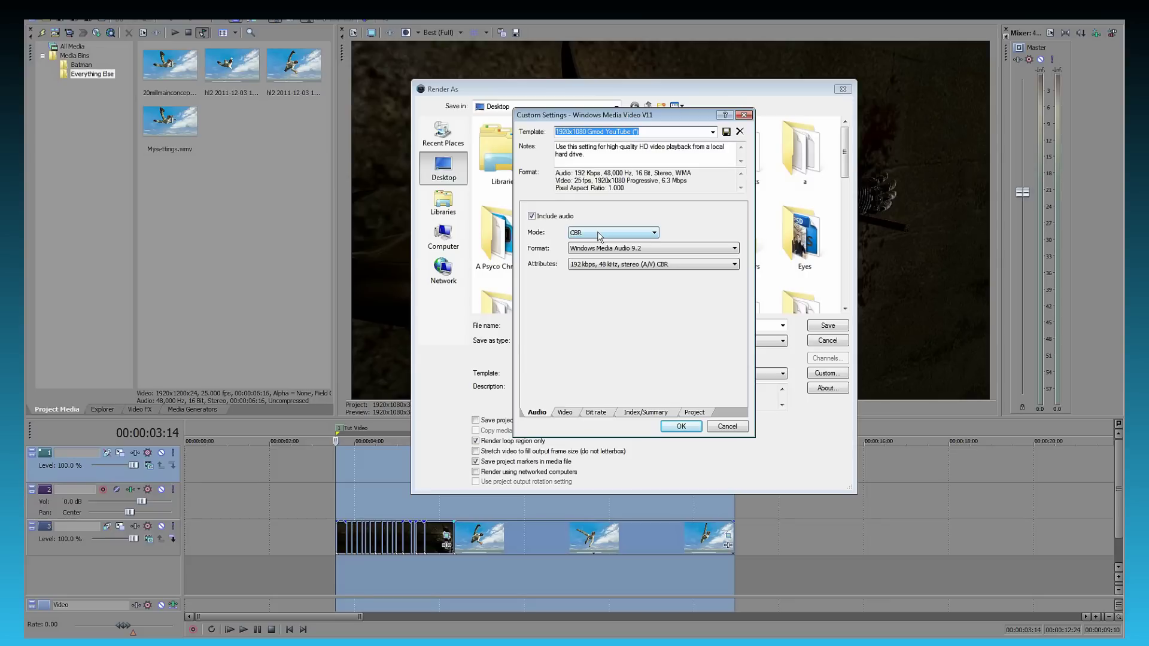
left_click(566, 413)
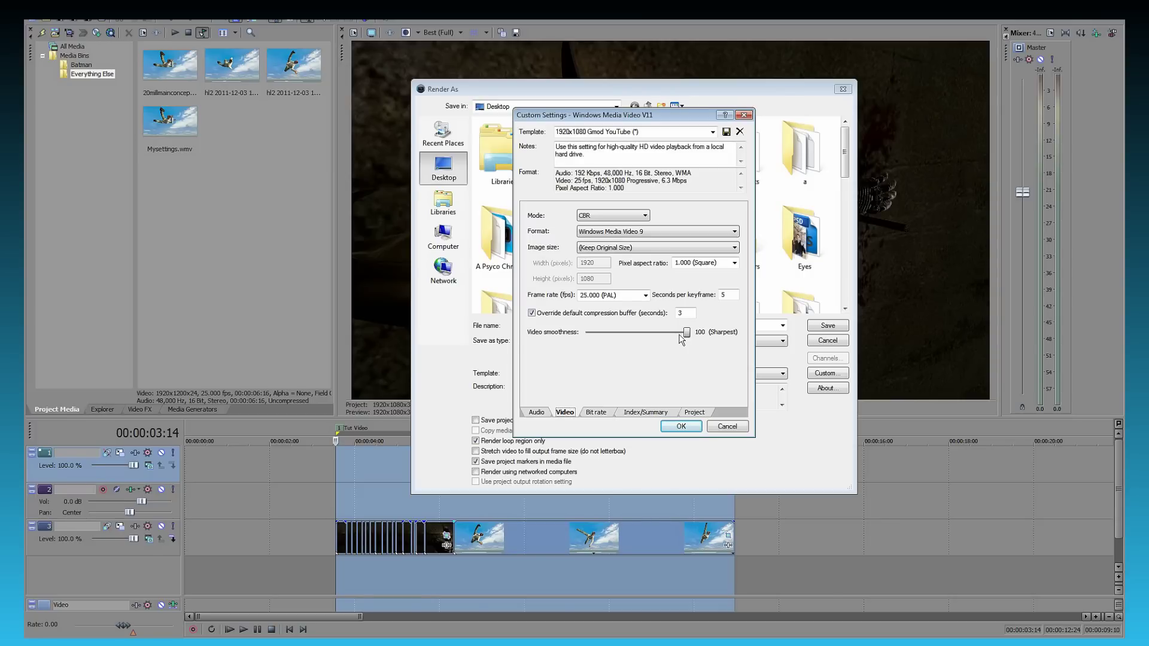
left_click(605, 413)
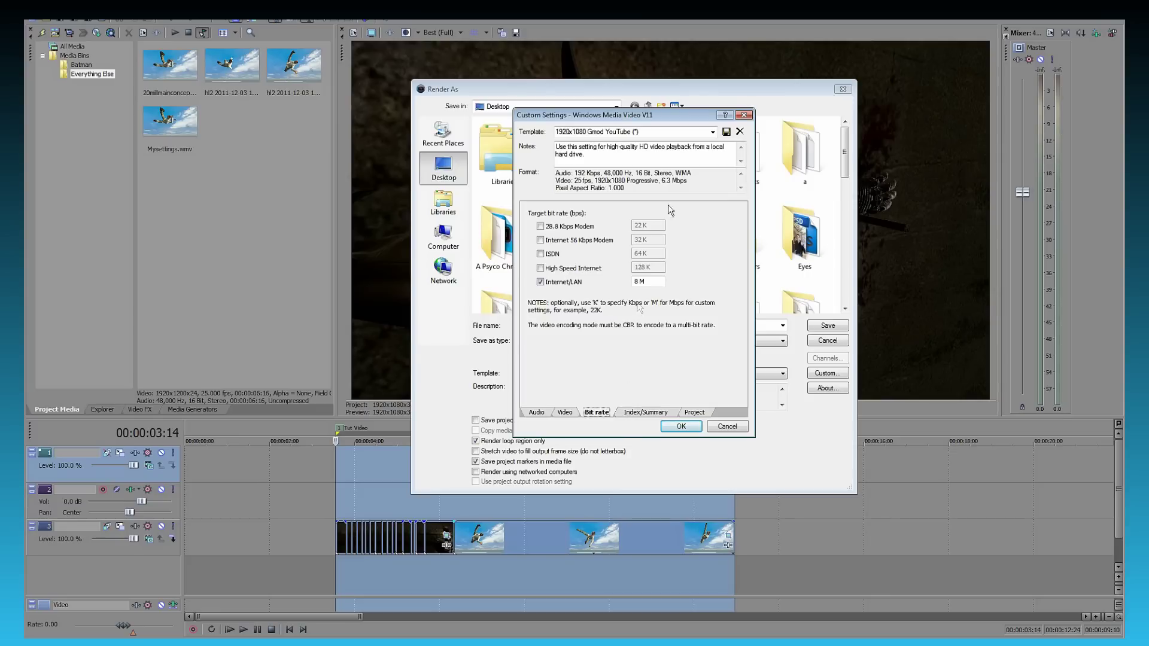
left_click(638, 414)
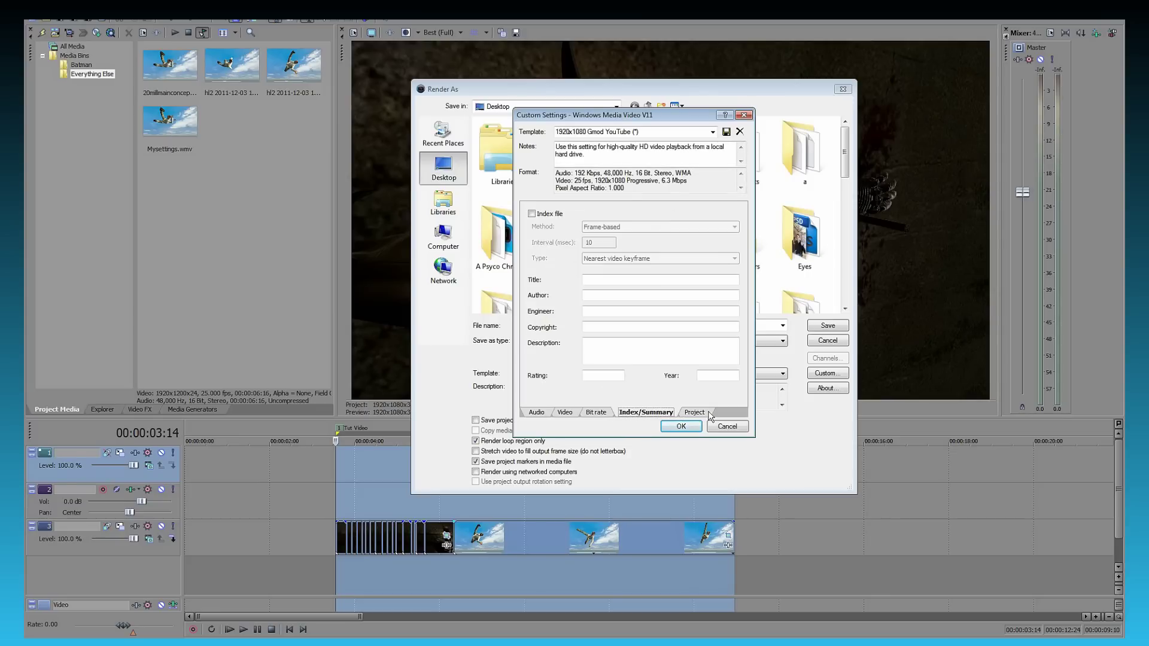
left_click(706, 416)
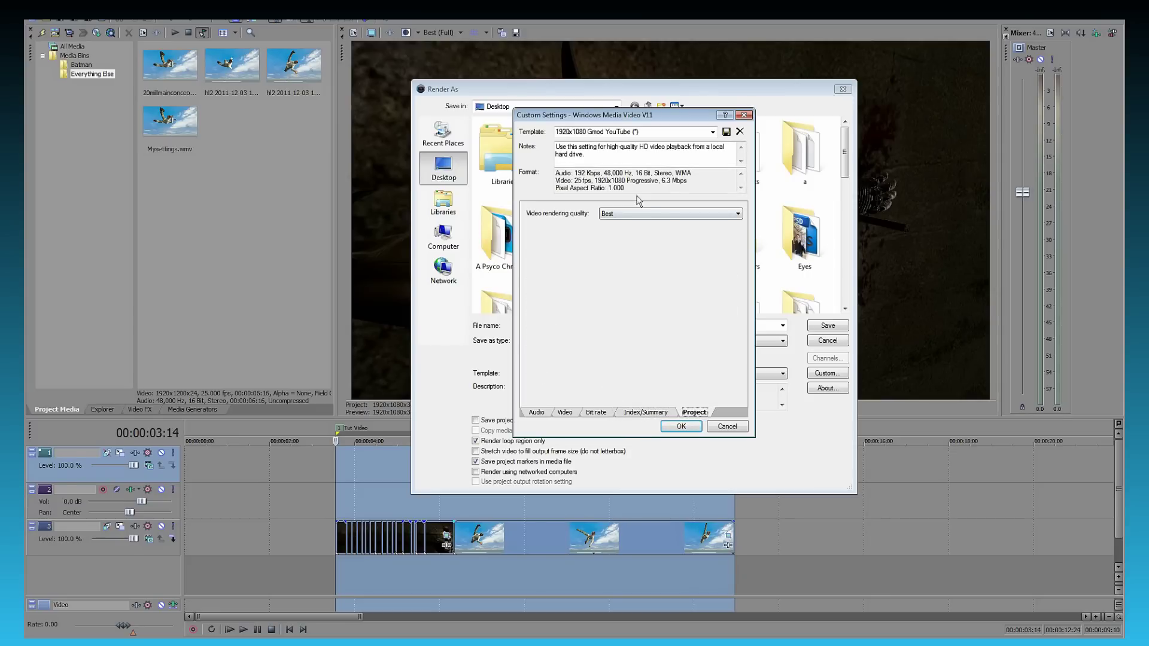
left_click(626, 213)
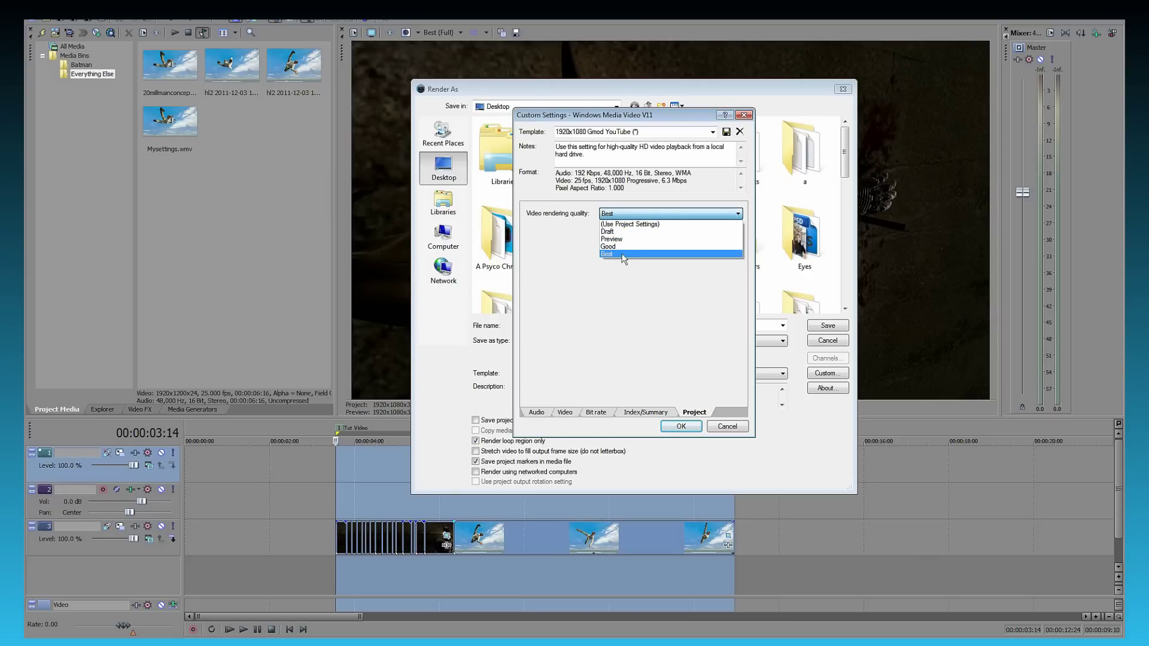
left_click(624, 255)
left_click(688, 427)
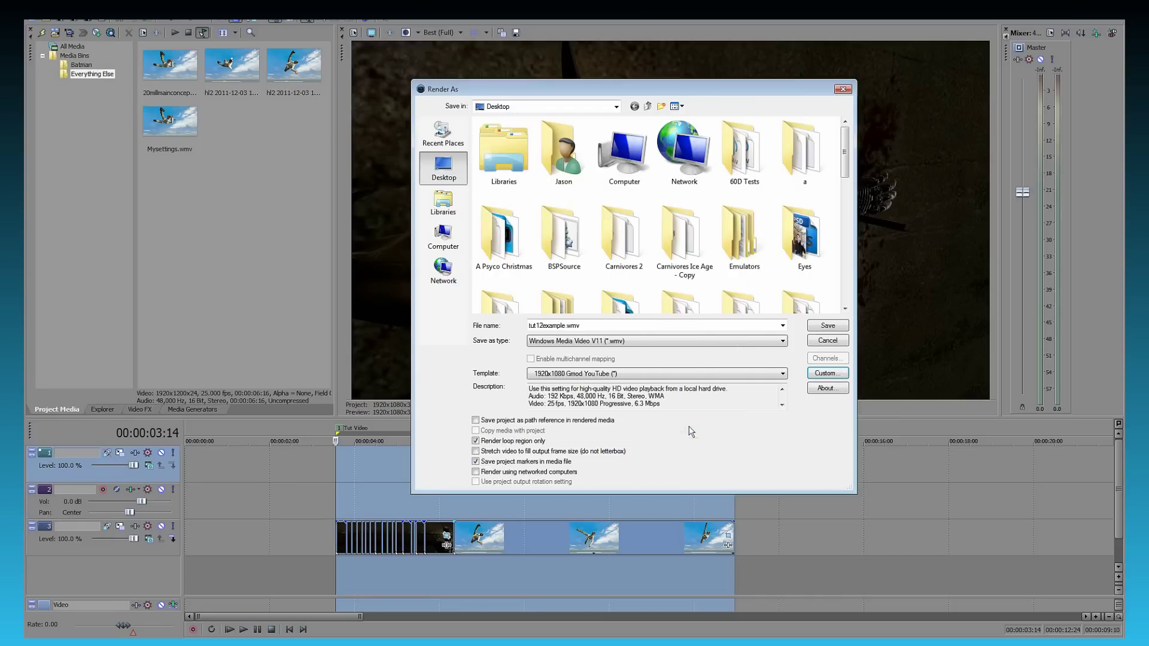
Render the Tut Video region to tut12example.wmv and close the completion notice once it finishes.
left_click(816, 325)
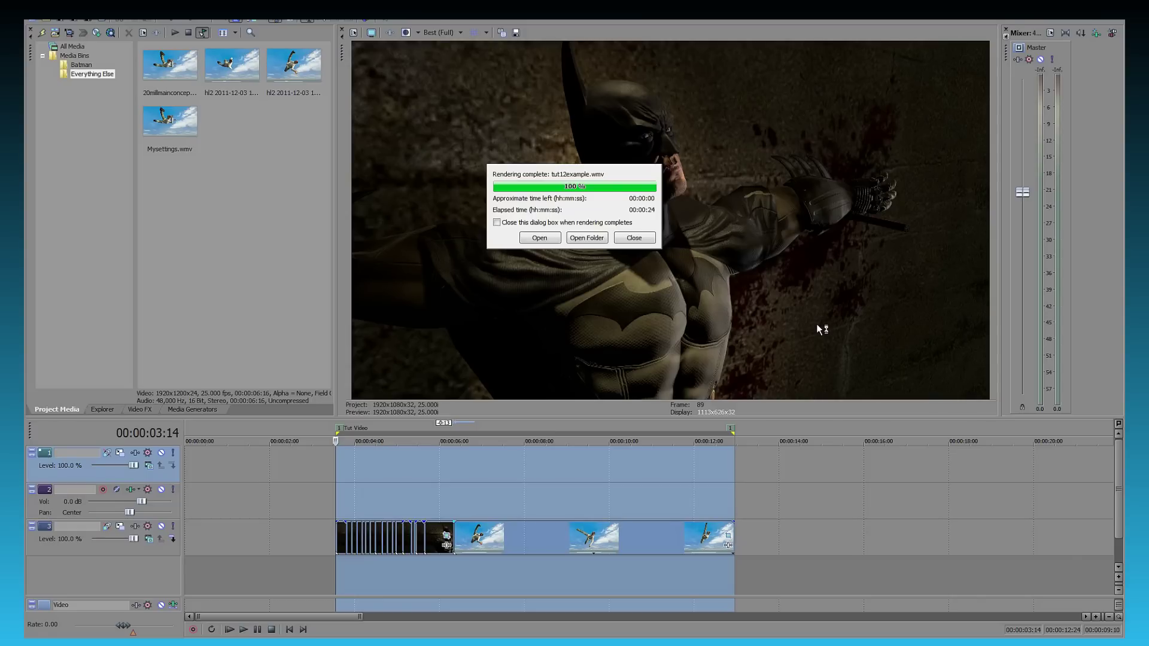
left_click(635, 238)
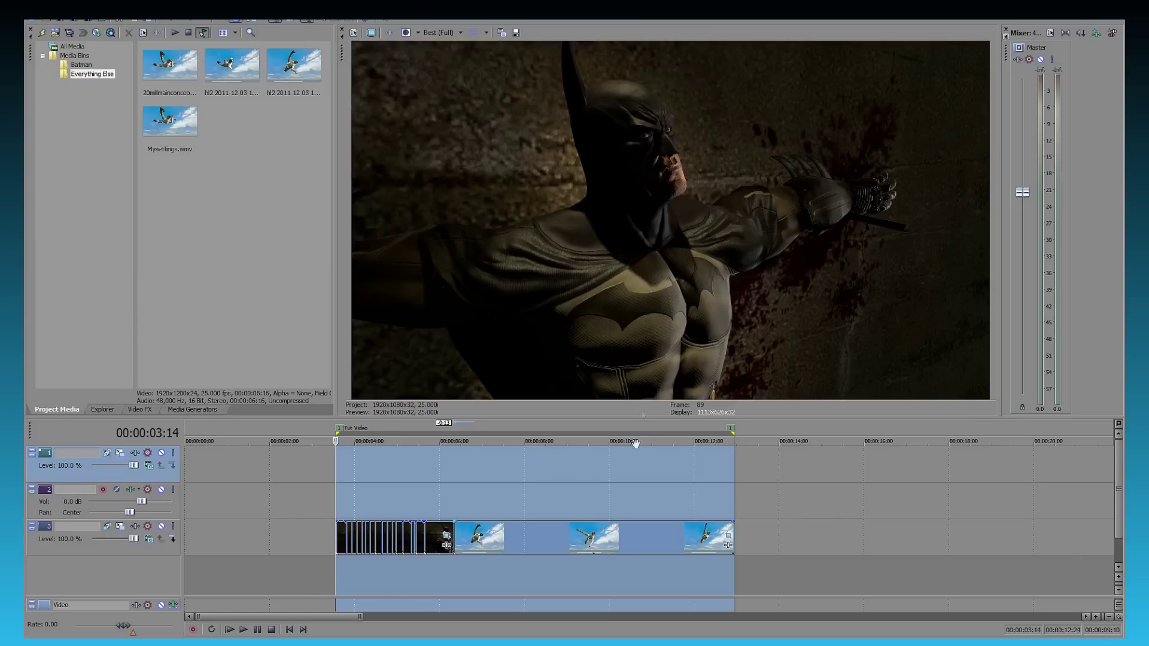